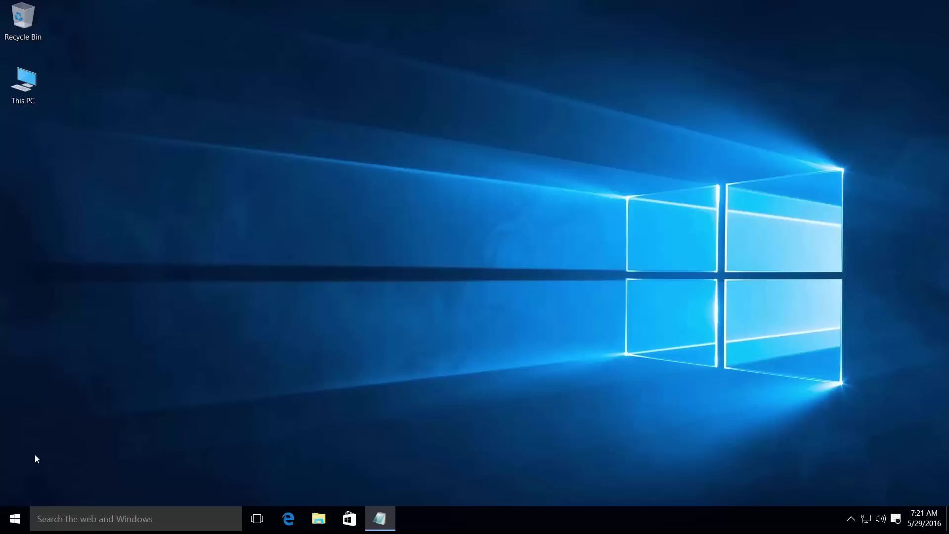
- Right-click the Start button to bring up the Win+X power-user menu
right_click(15, 520)
- Open Control Panel and list its items as Small icons
left_click(59, 437)
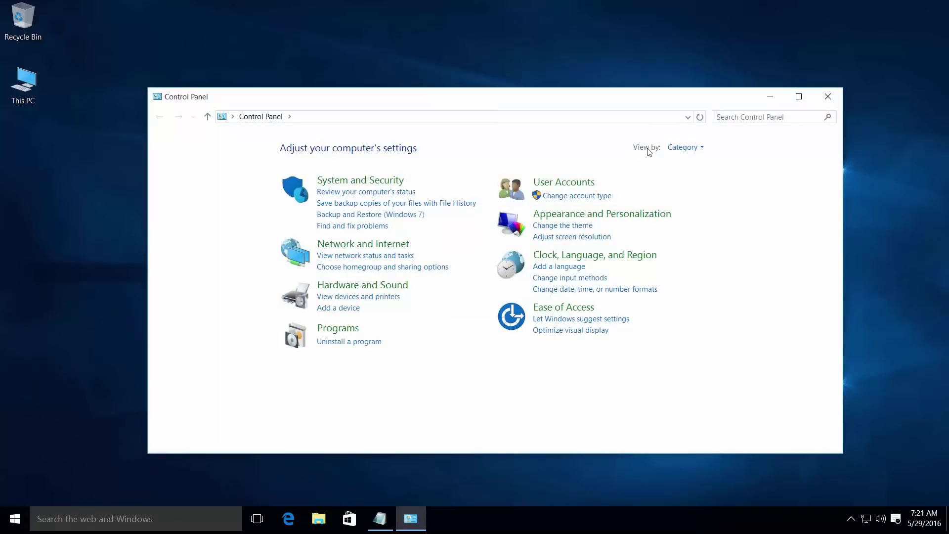
left_click(698, 148)
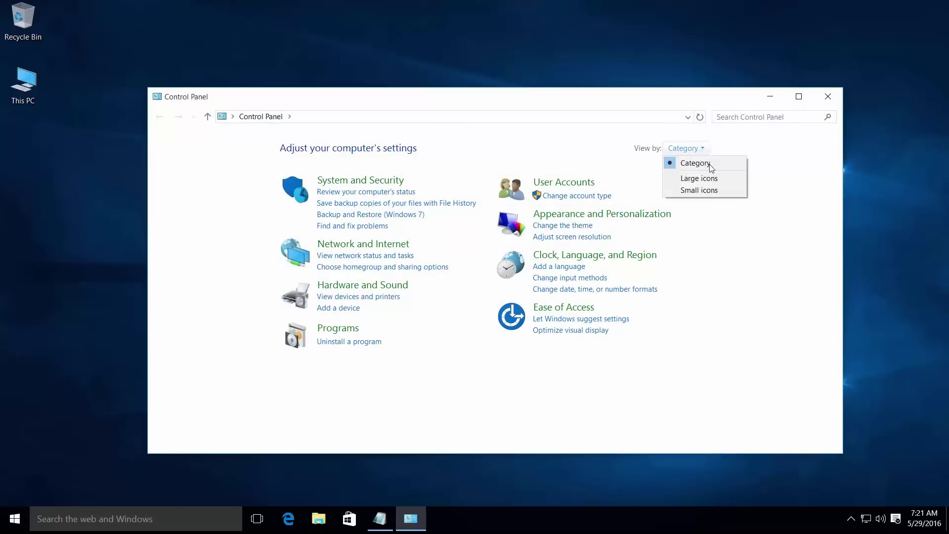
left_click(699, 190)
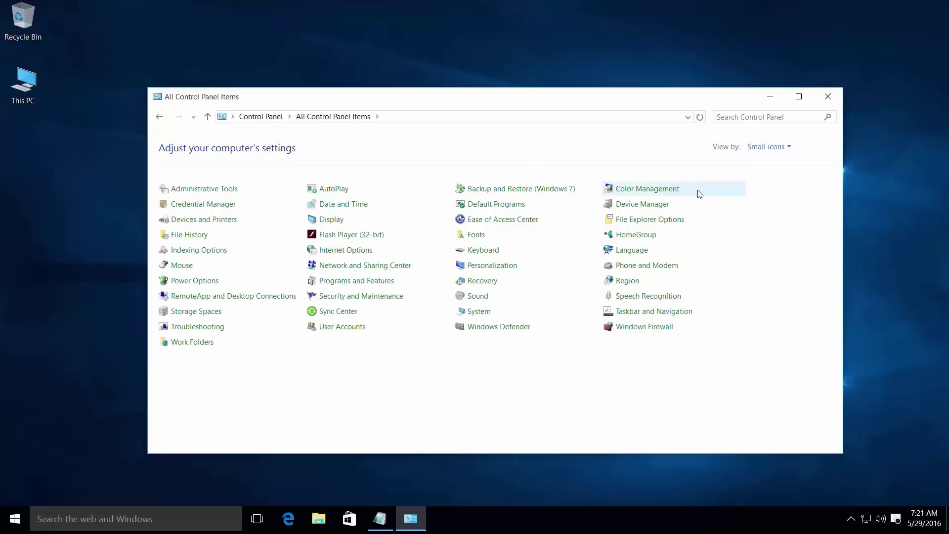
- In Programs and Features, view Windows Features and cancel without changes
left_click(347, 281)
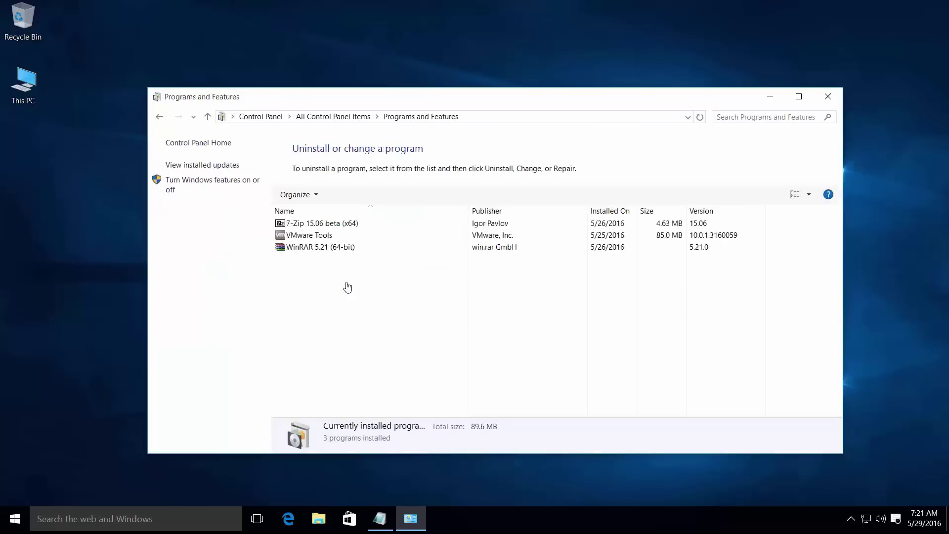
left_click(211, 185)
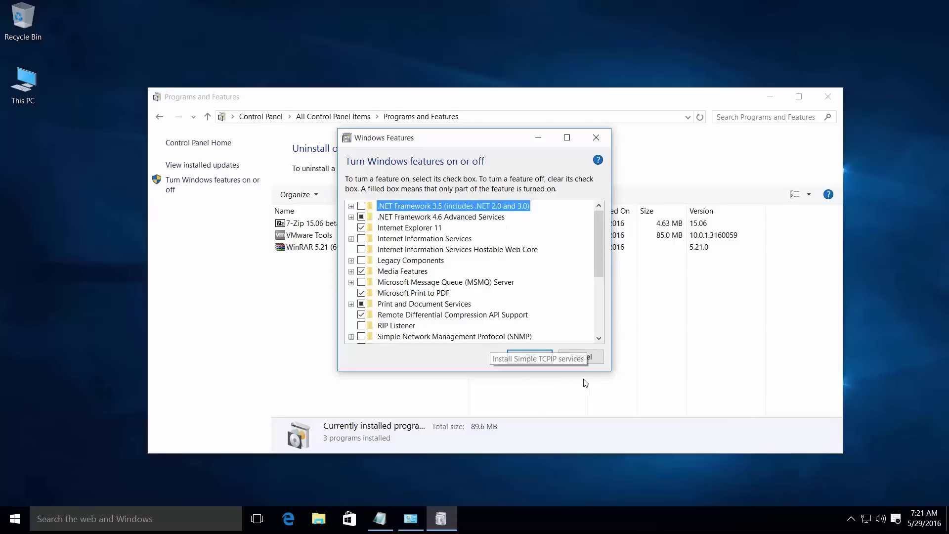
left_click(581, 356)
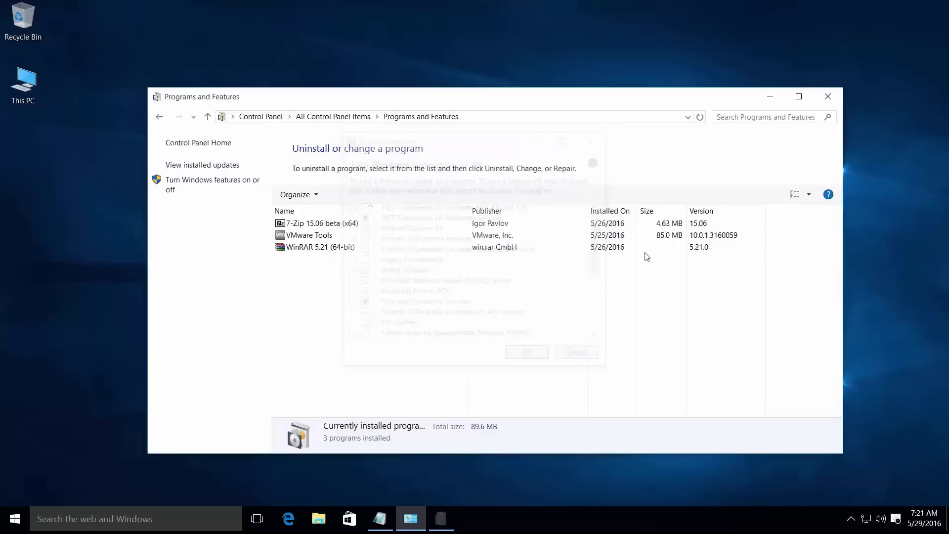
- Close Control Panel, go to google.com in Edge, and search '.net framework 3.5'
left_click(828, 96)
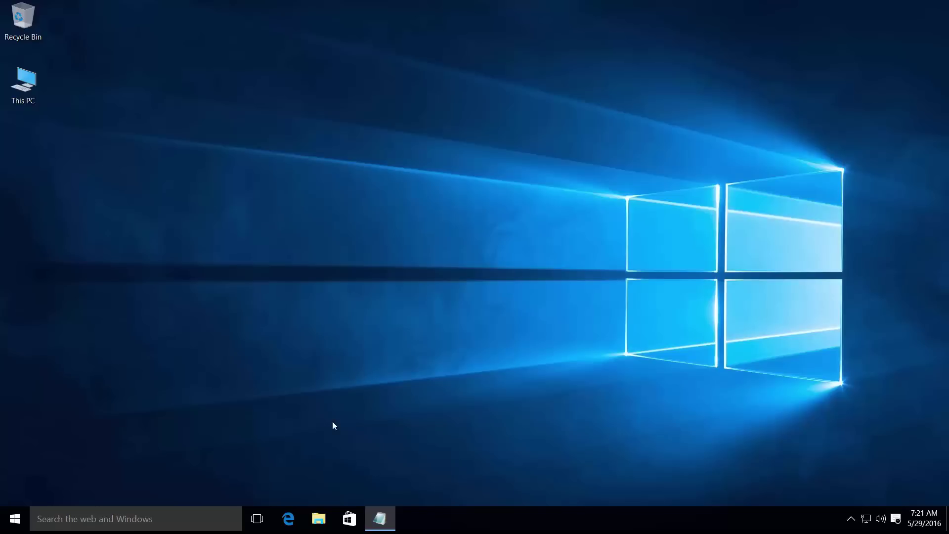
left_click(289, 517)
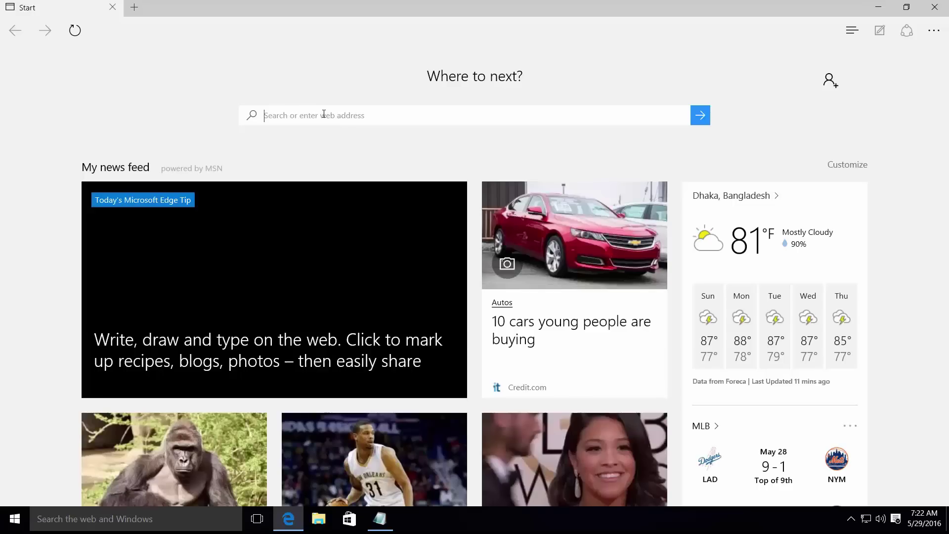
type("google.c")
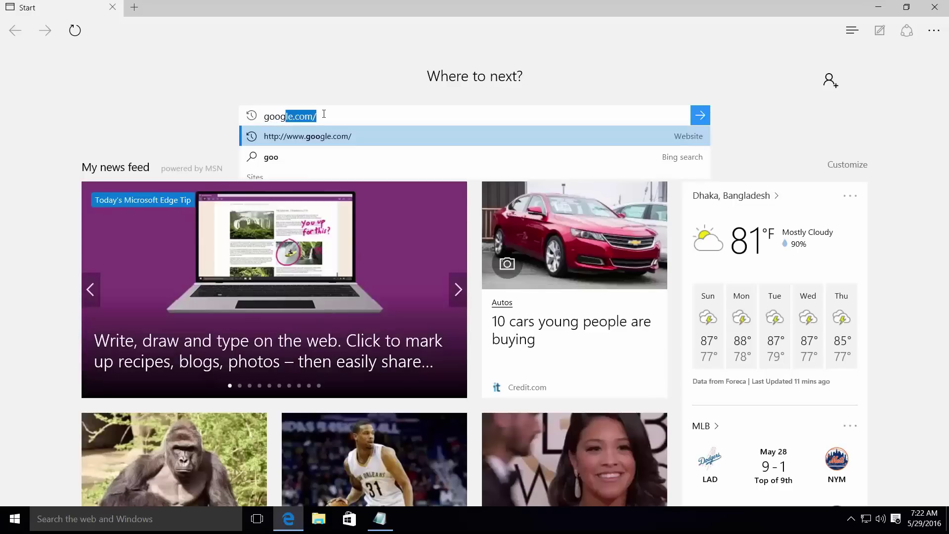
type("om")
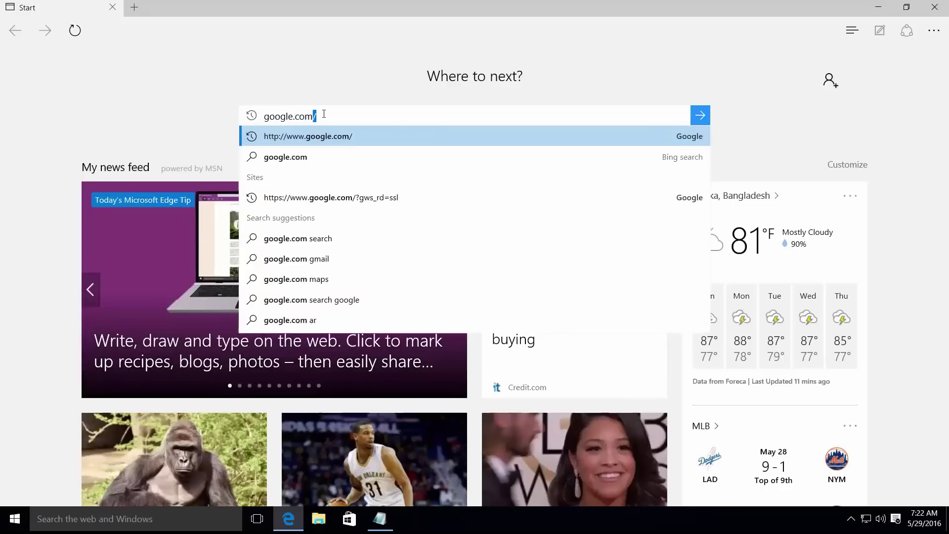
key("Return")
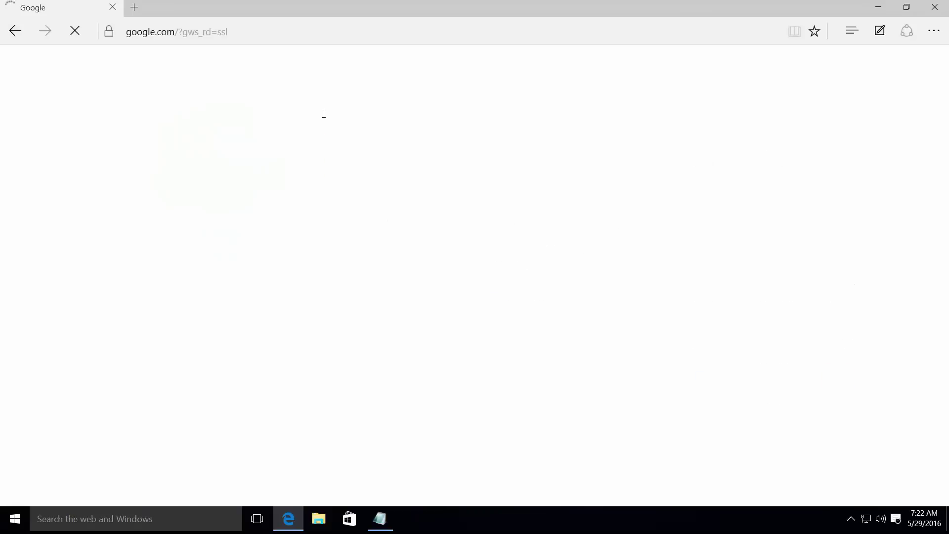
type(".")
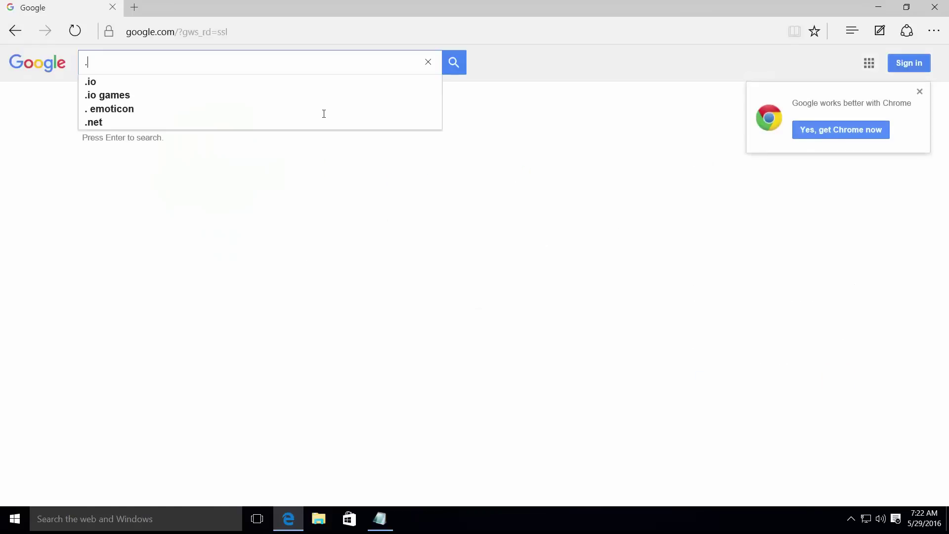
type("net")
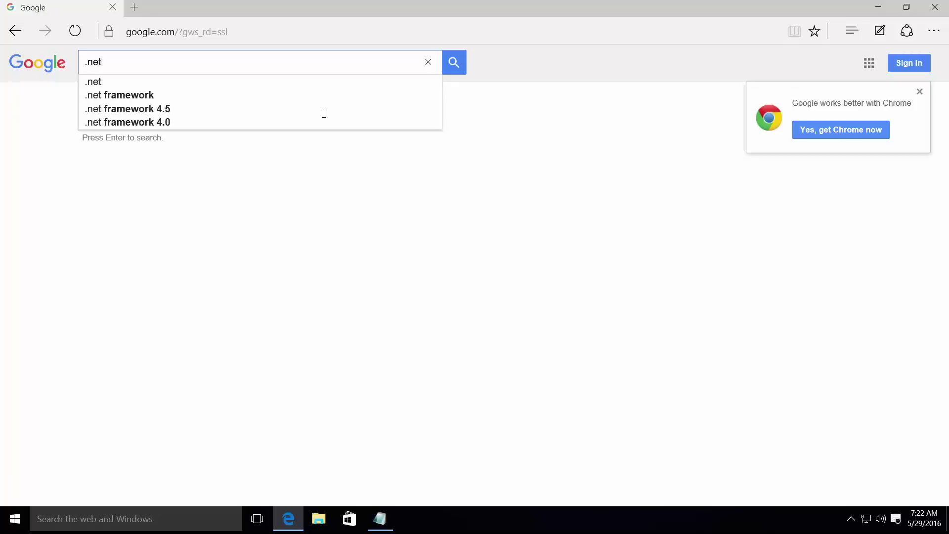
type(" f")
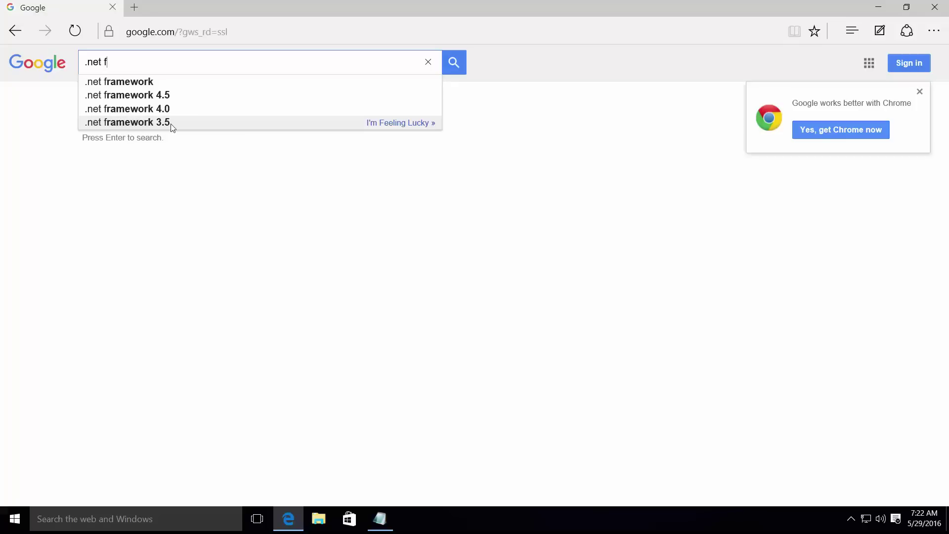
left_click(144, 124)
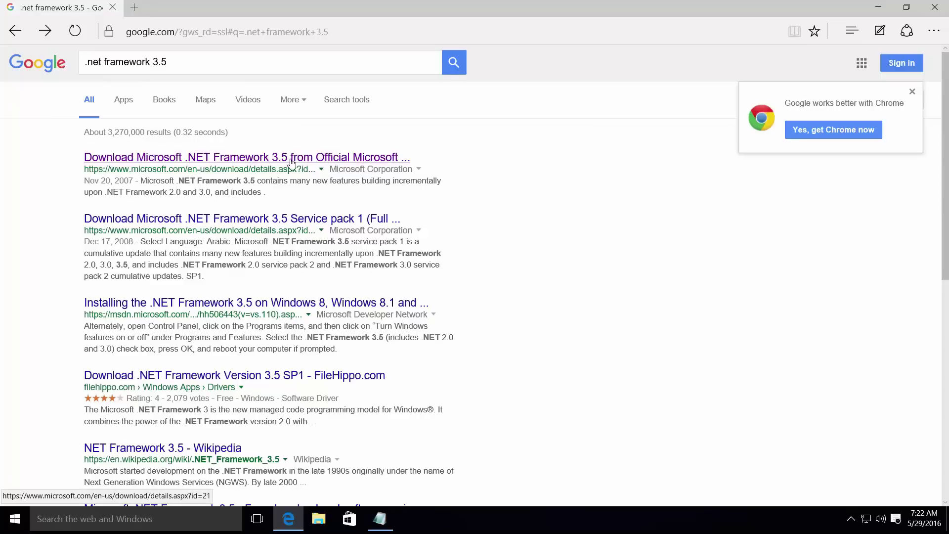
- Download .NET Framework 3.5 in English from Microsoft's download page, then close Edge
left_click(255, 160)
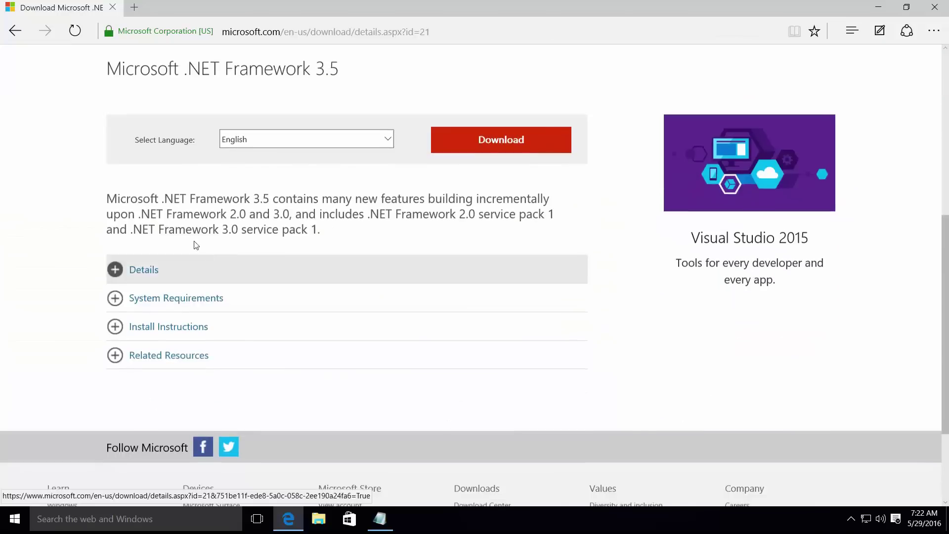
left_click(387, 139)
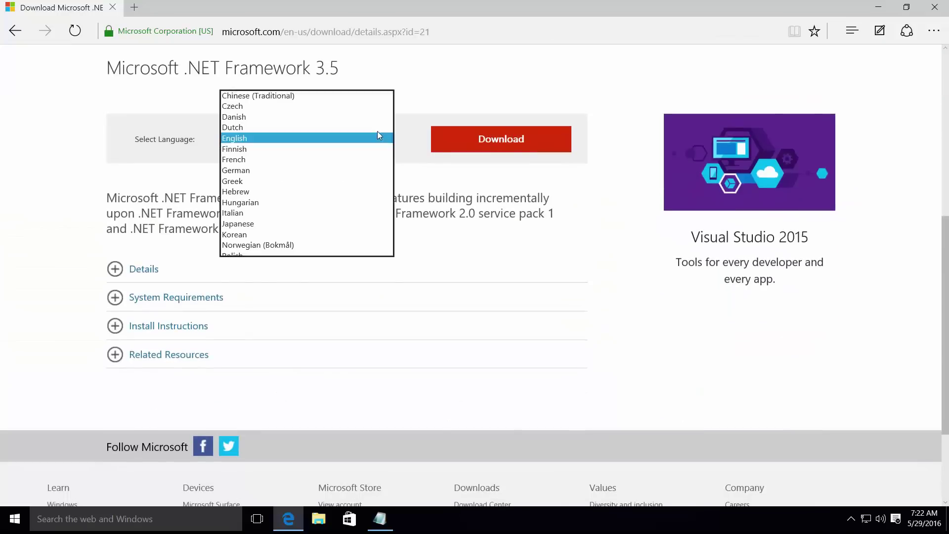
left_click(243, 139)
left_click(492, 137)
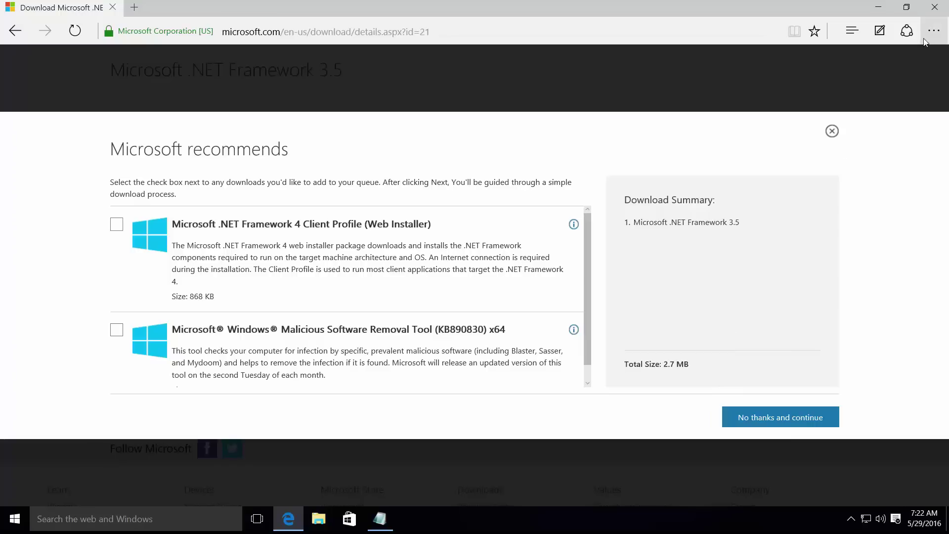
left_click(936, 7)
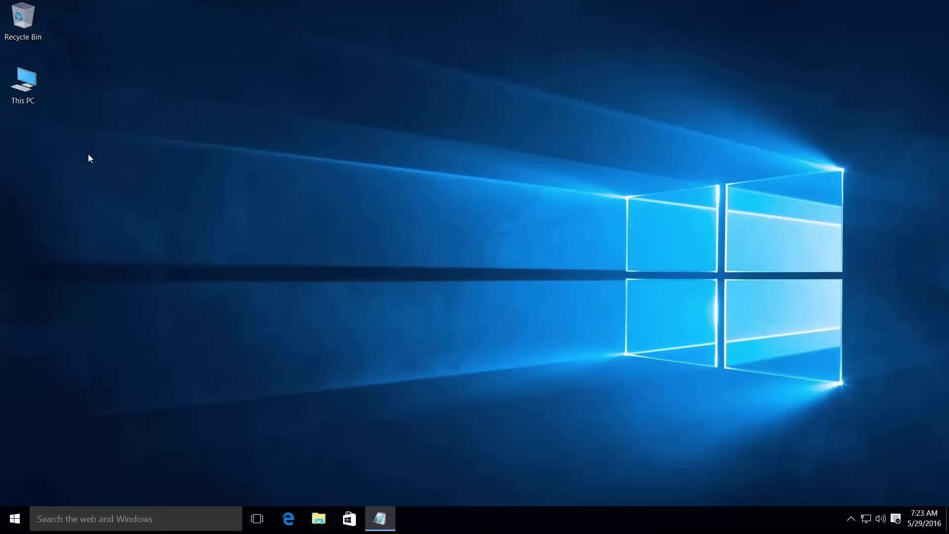
- Run the dotNetFx35setup installer from This PC > Downloads
double_click(35, 84)
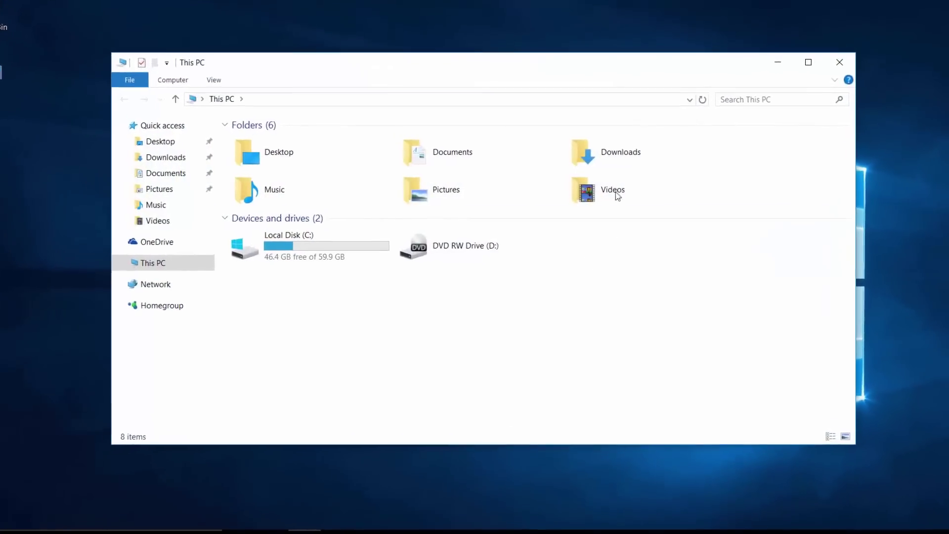
double_click(605, 158)
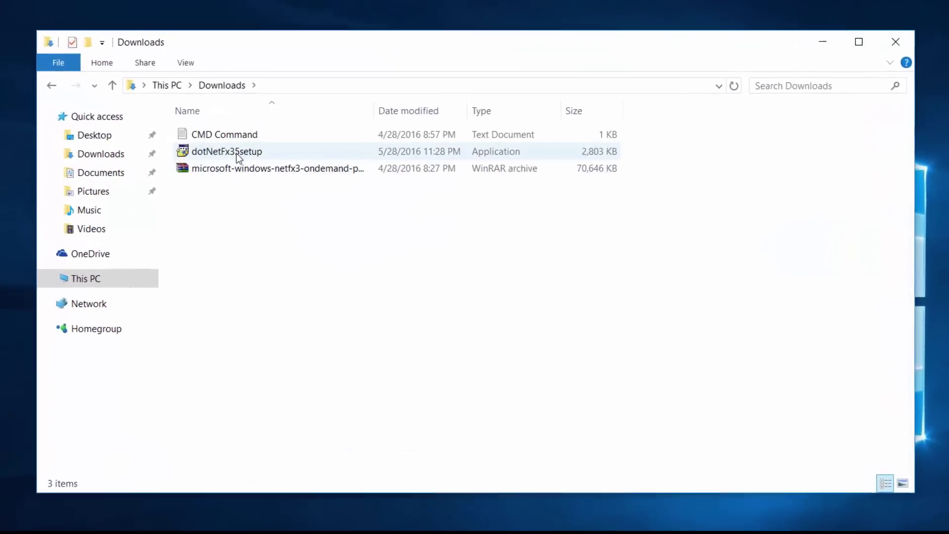
left_click(273, 153)
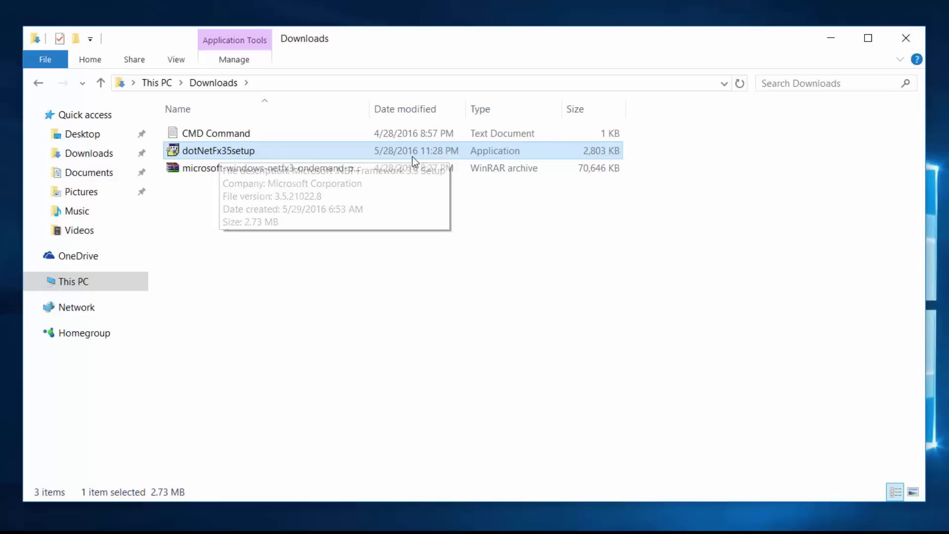
double_click(206, 150)
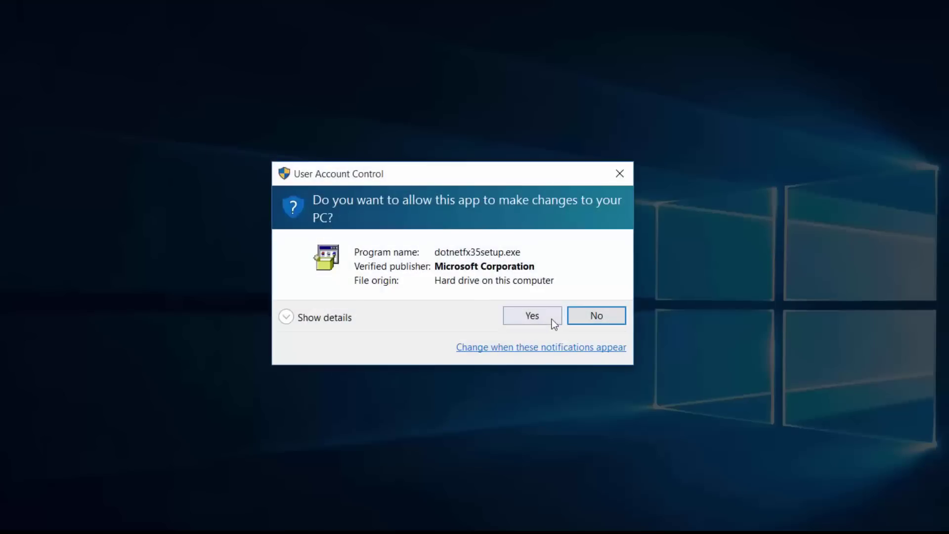
- Allow the installer, attempt the online .NET 3.5 install, and dismiss error 0x800F081F
left_click(550, 318)
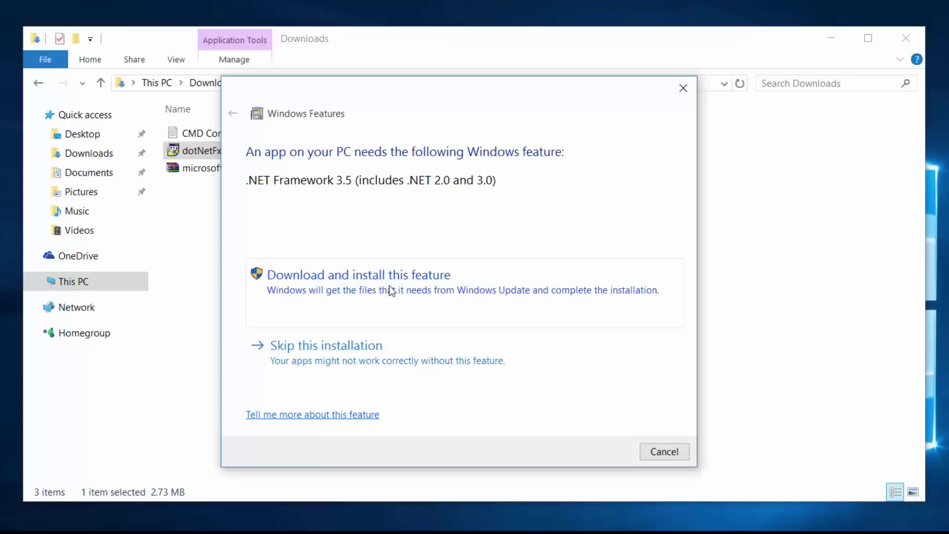
left_click(364, 280)
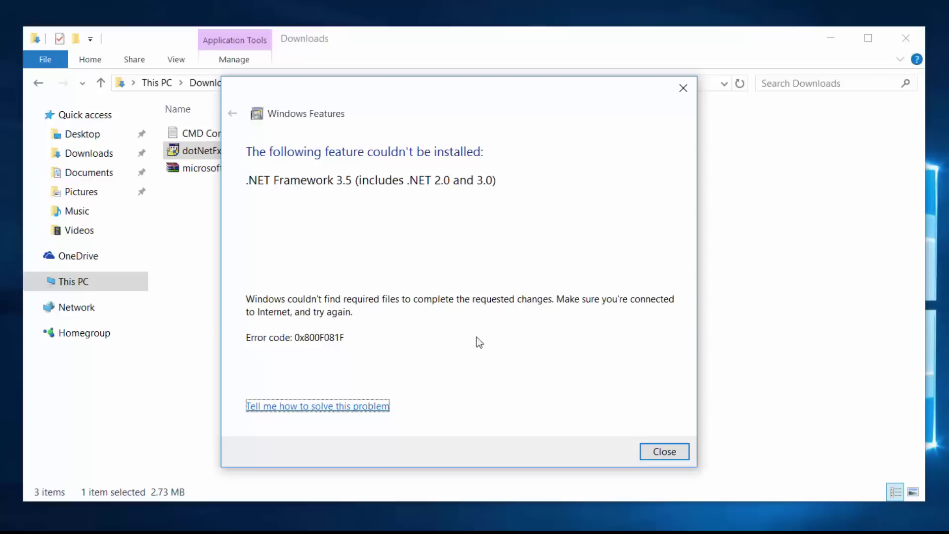
left_click(665, 451)
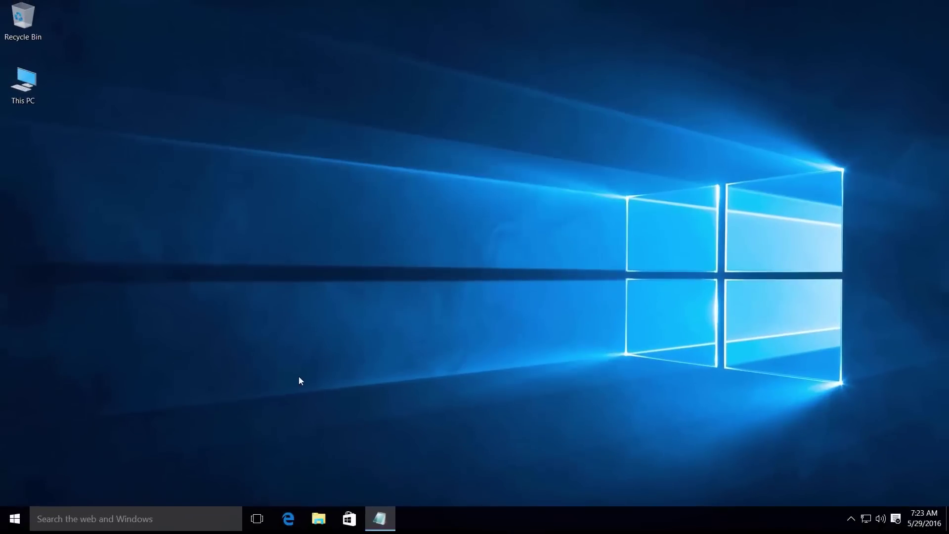
- Copy the microsoft-windows-netfx3-ondemand-package archive from the Downloads folder
double_click(22, 82)
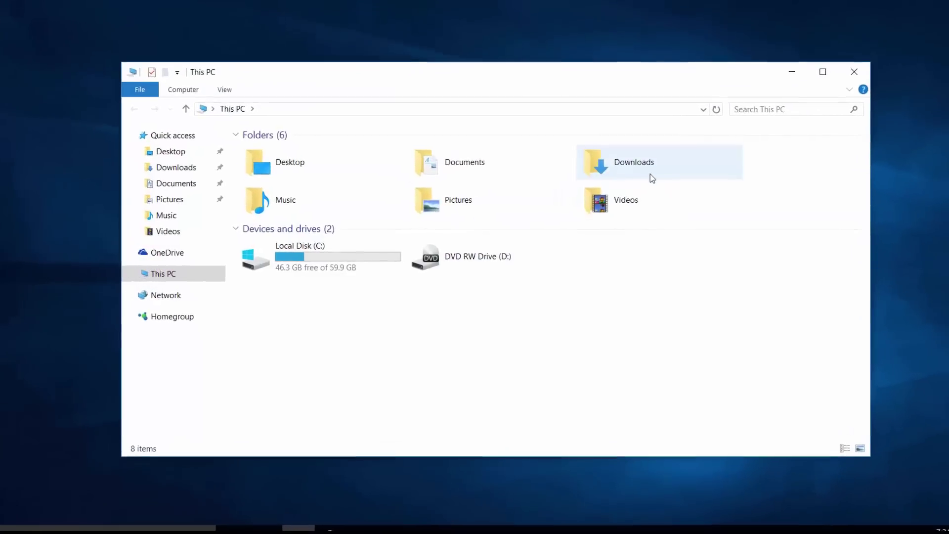
double_click(651, 175)
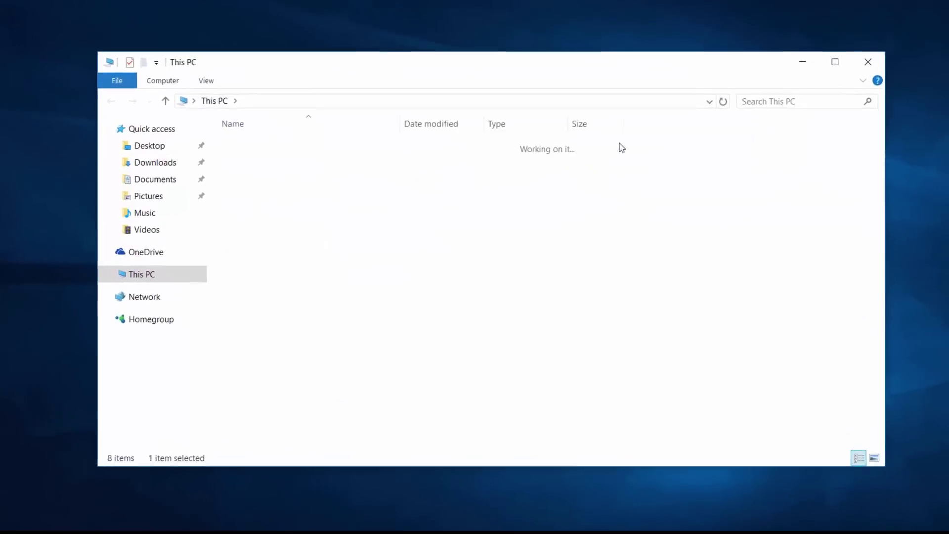
left_click(313, 176)
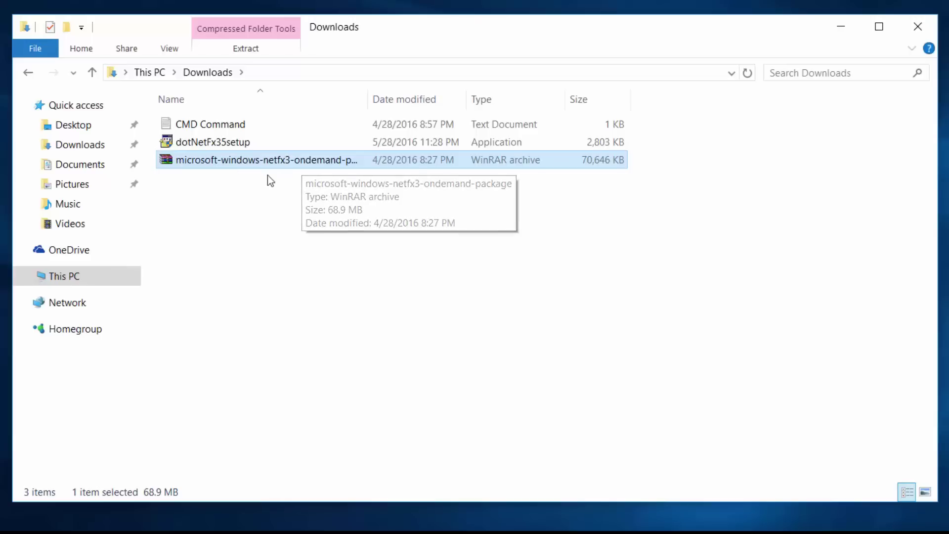
left_click(287, 164, "ctrl")
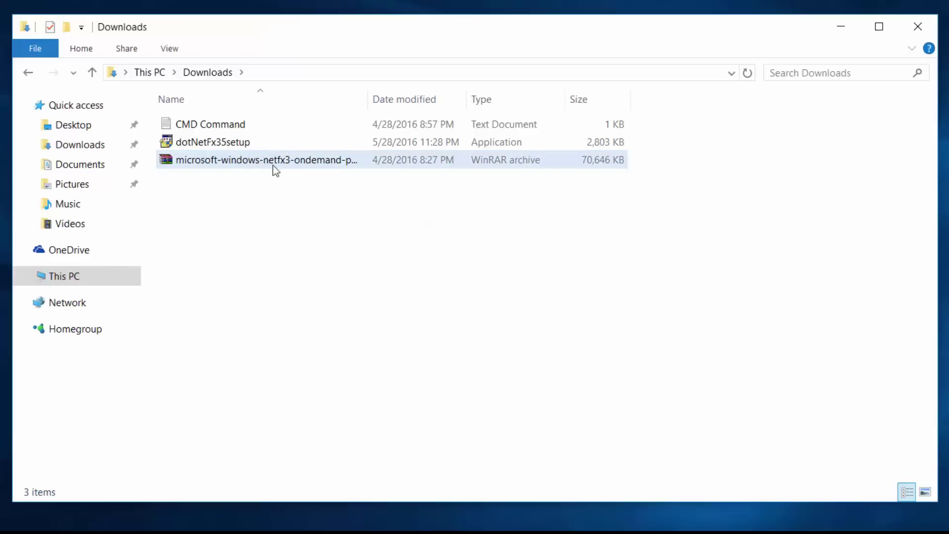
left_click(260, 160)
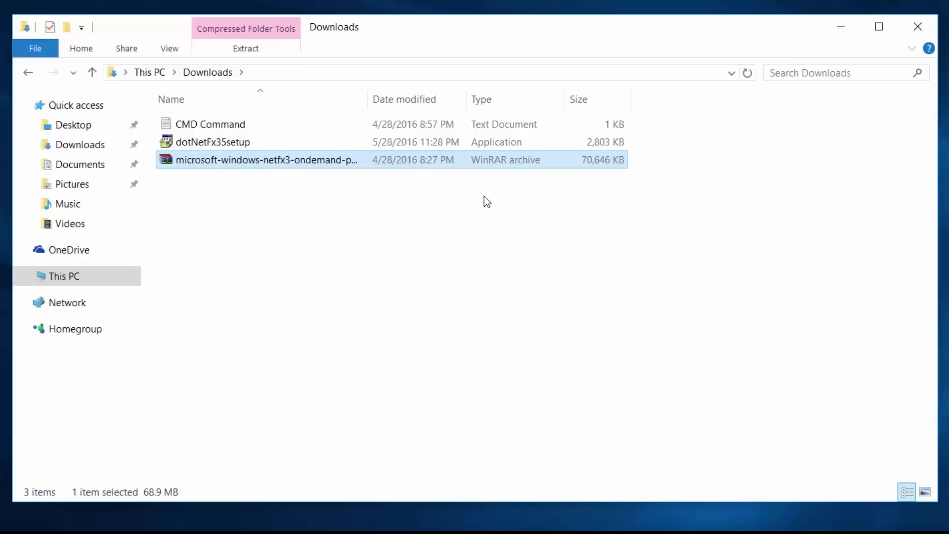
right_click(354, 158)
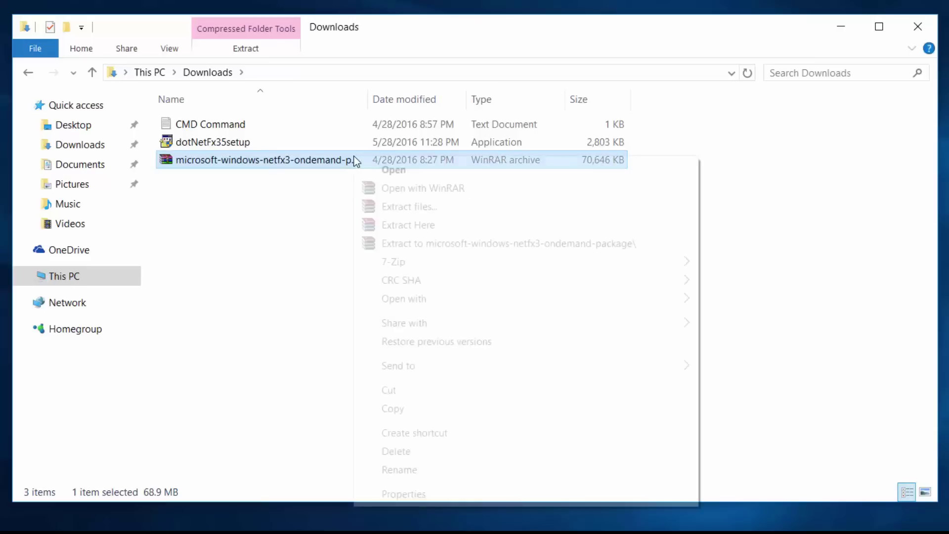
left_click(393, 409)
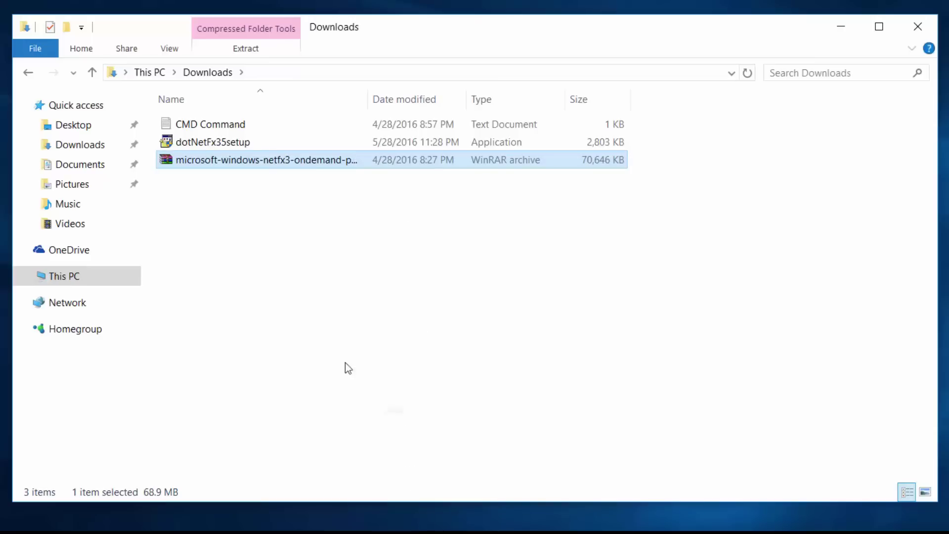
- Paste the archive into the root of Local Disk (C:), granting administrator permission
left_click(69, 278)
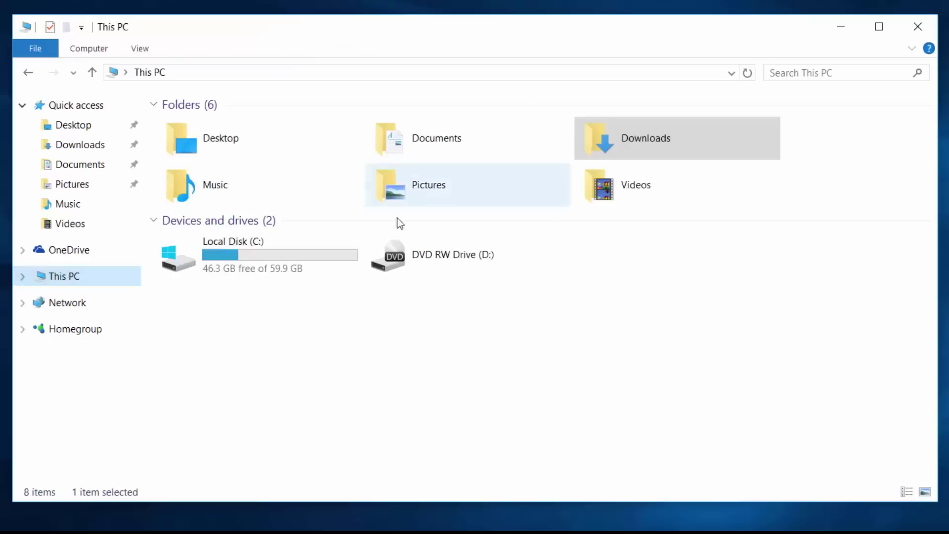
left_click(248, 265)
double_click(249, 263)
right_click(203, 266)
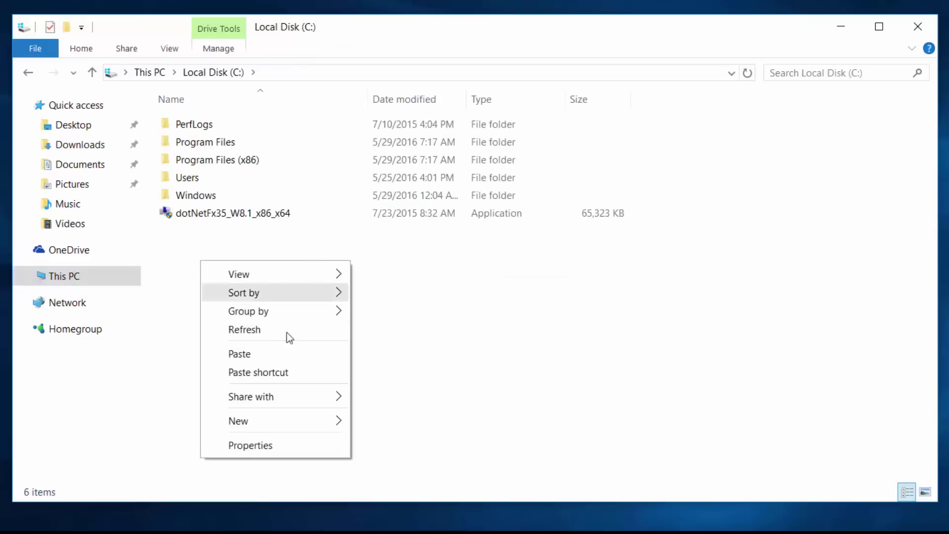
left_click(255, 354)
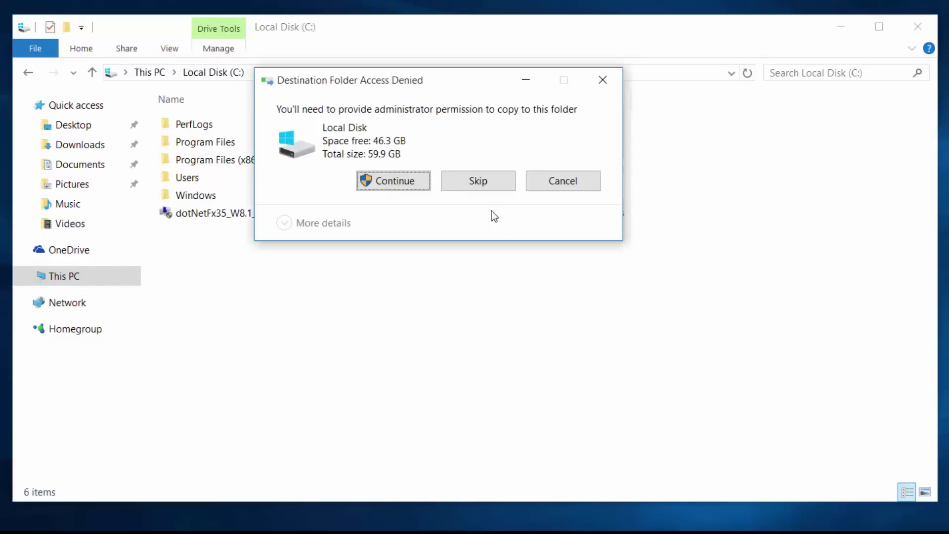
left_click(406, 186)
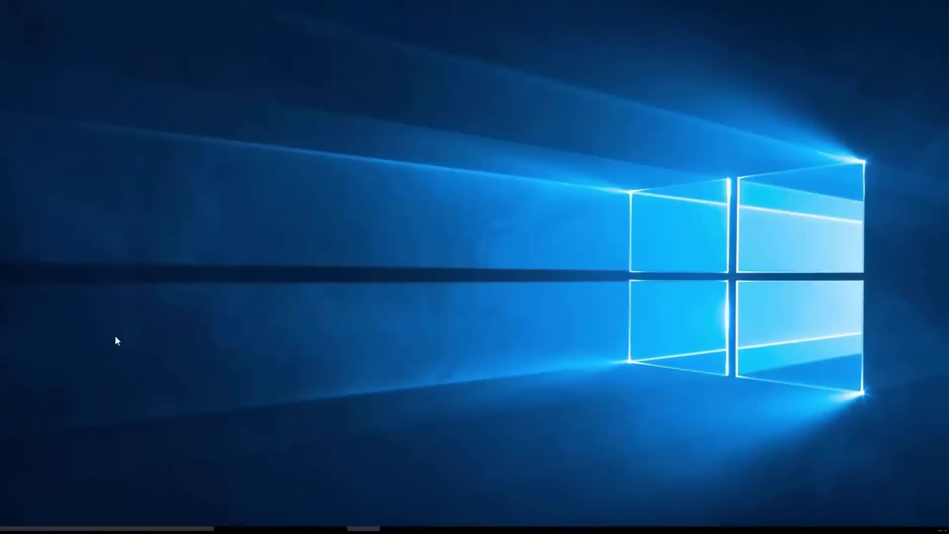
- Launch Command Prompt as administrator from a 'cmd' search and minimize it
left_click(100, 519)
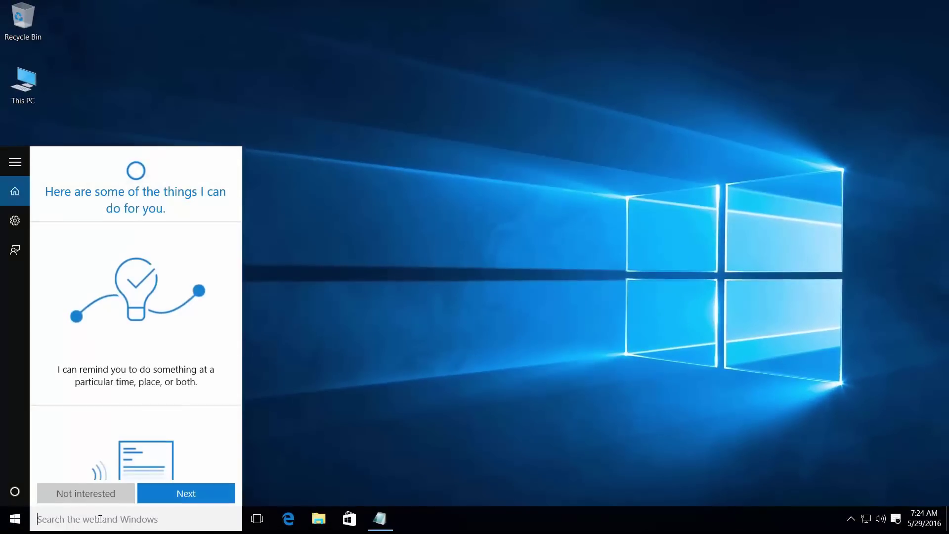
type("cmd")
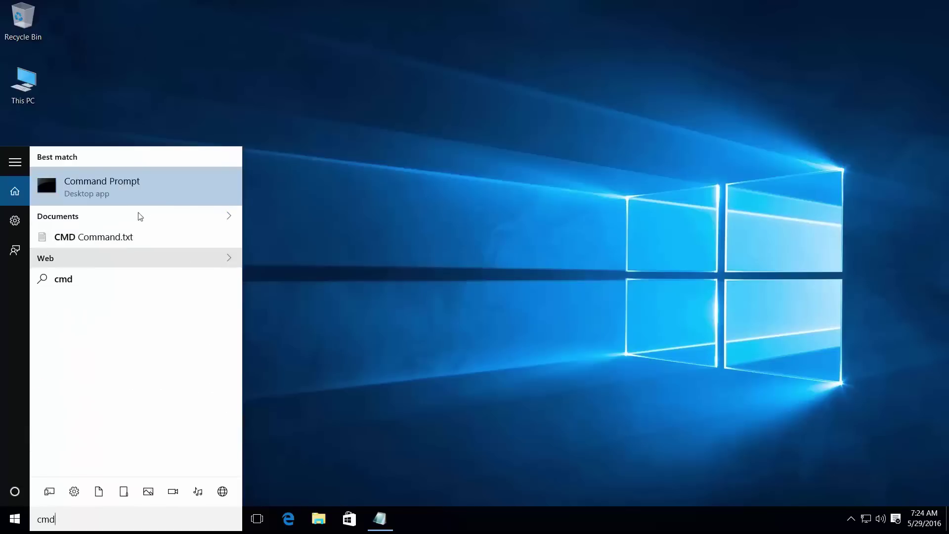
right_click(95, 180)
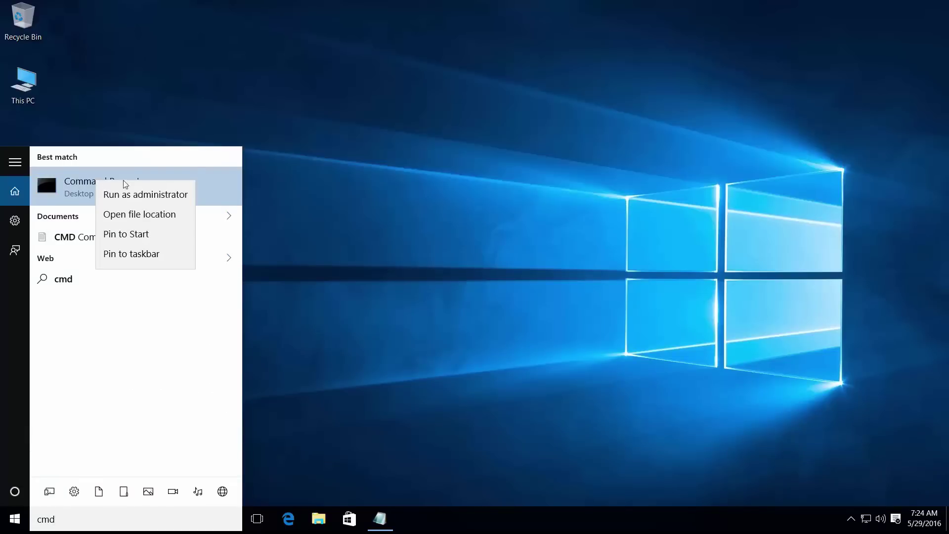
left_click(138, 194)
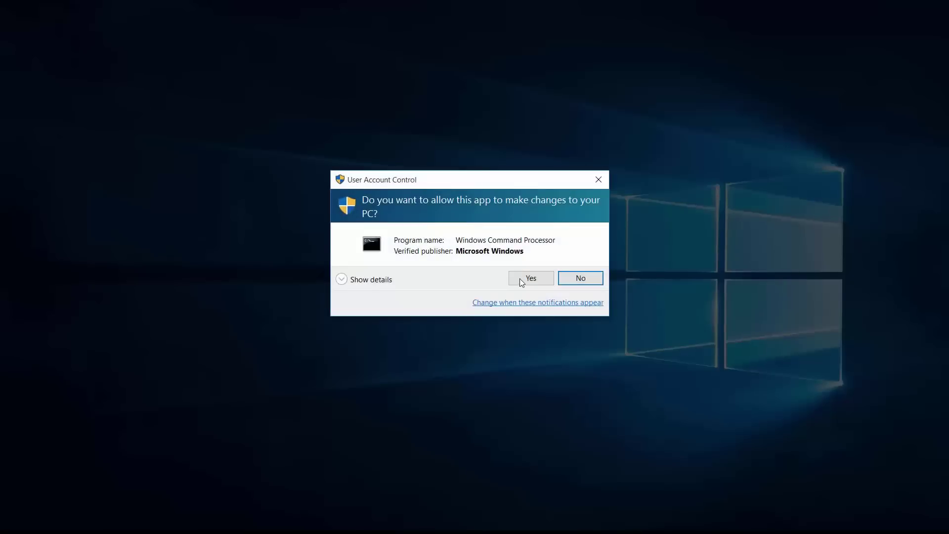
left_click(522, 279)
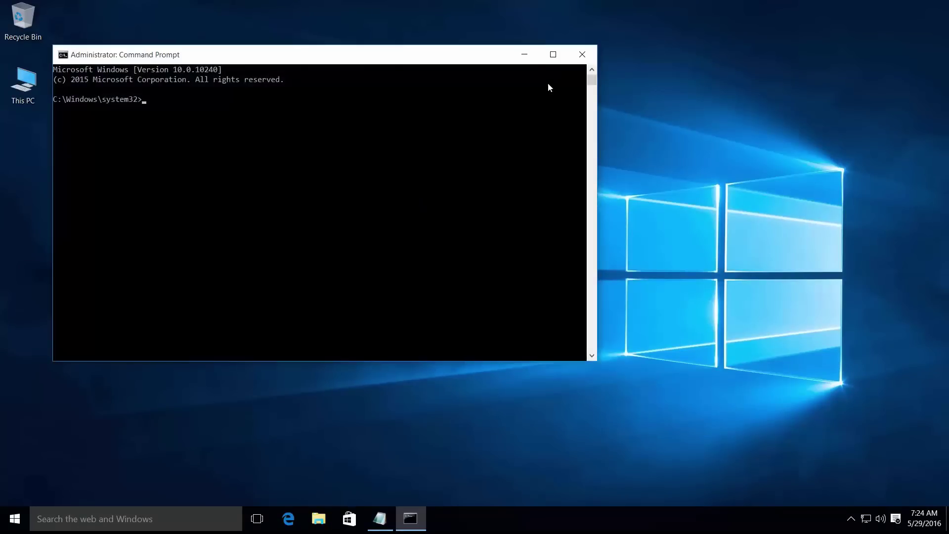
left_click(525, 55)
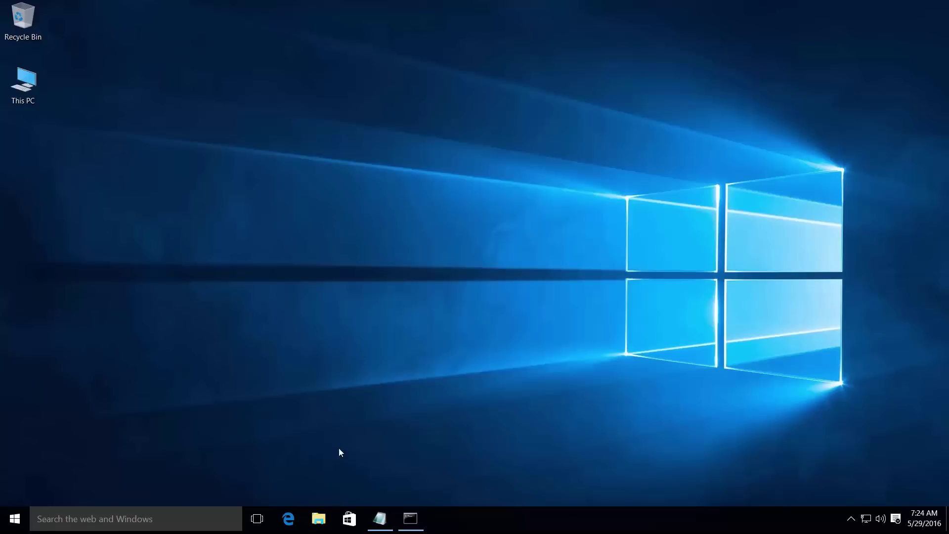
- Open the CMD Command text file from the Downloads folder
double_click(24, 81)
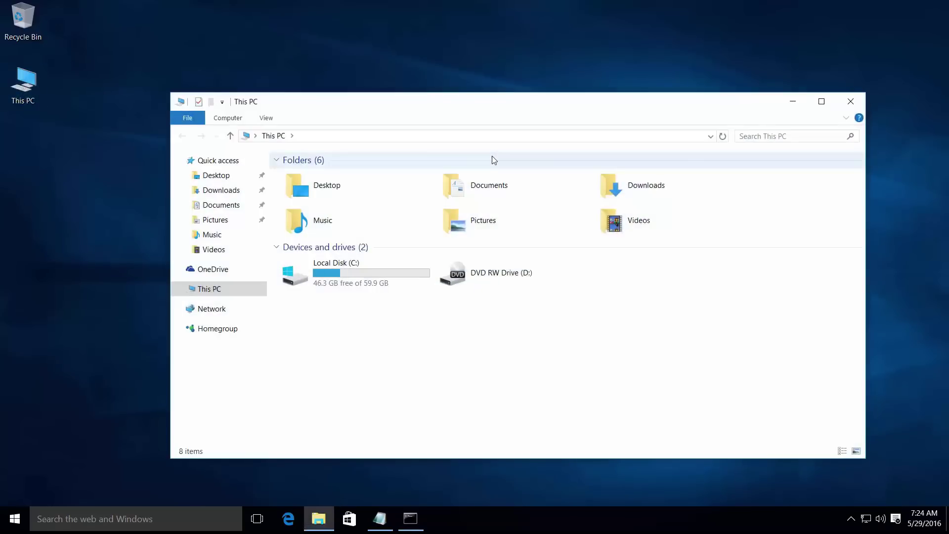
double_click(633, 189)
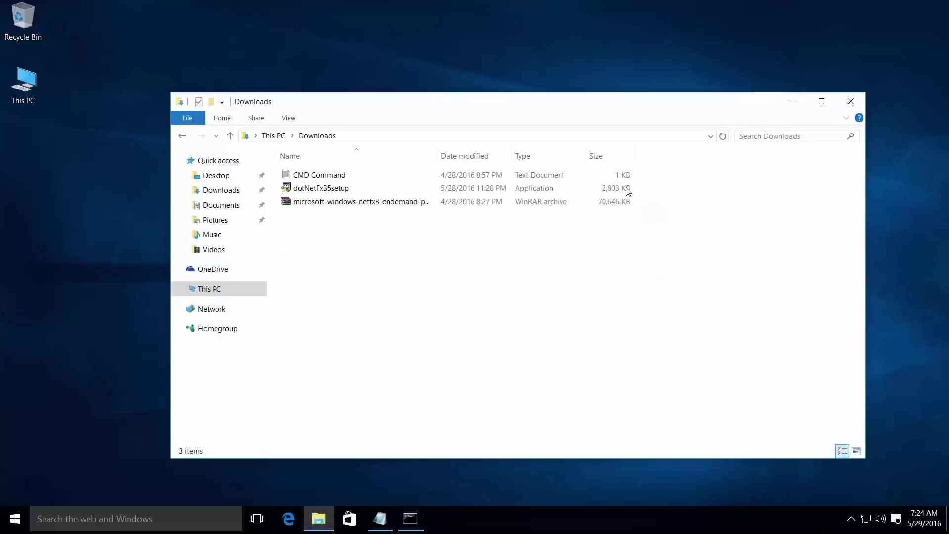
double_click(337, 179)
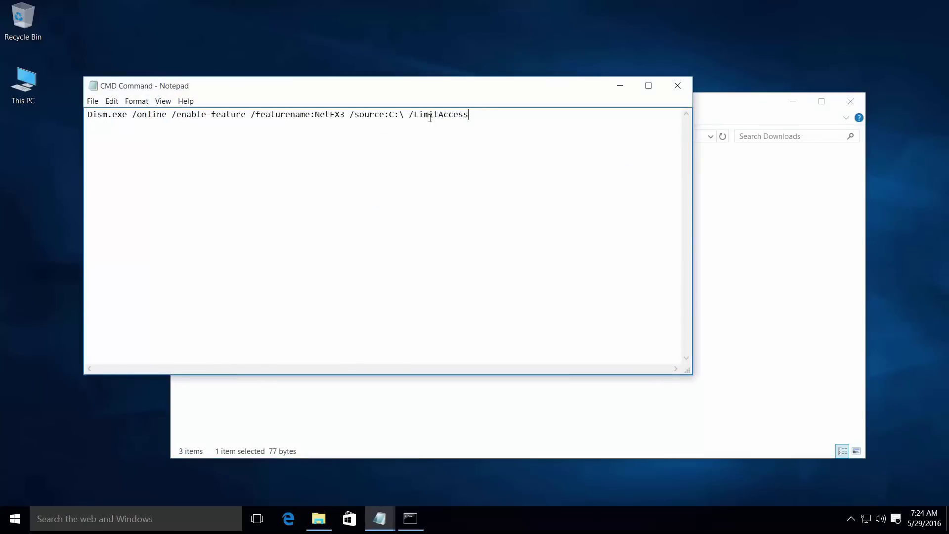
- Copy the full Dism command line and switch to the administrator Command Prompt
left_click_drag(468, 114, 78, 123)
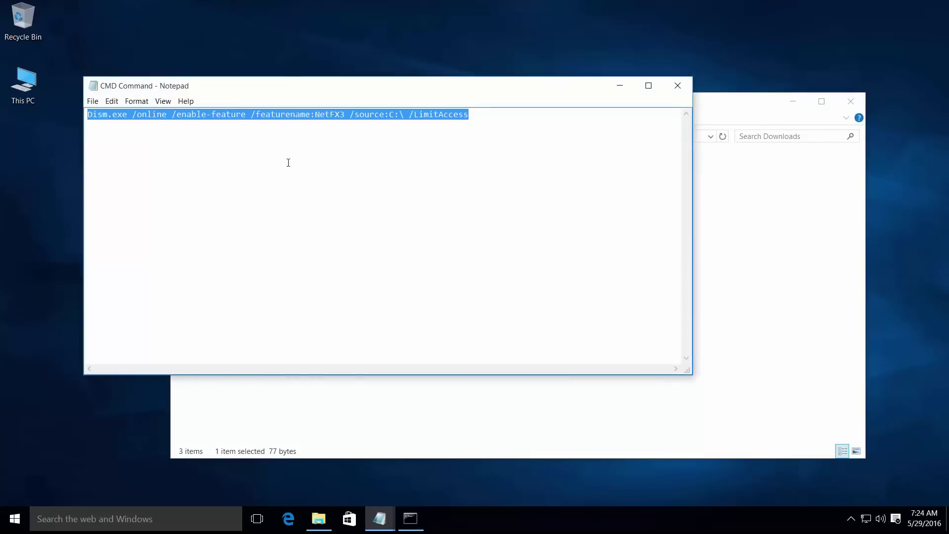
right_click(299, 113)
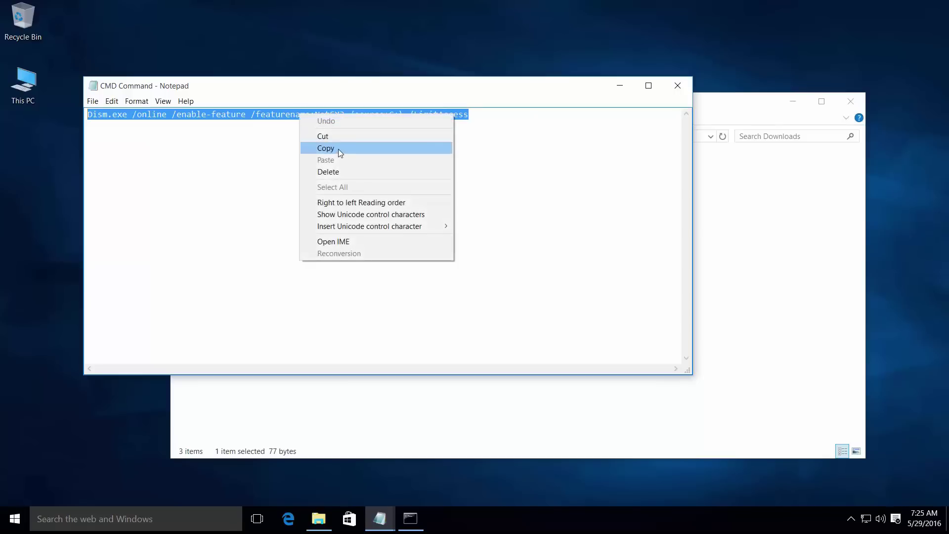
left_click(338, 149)
left_click(409, 518)
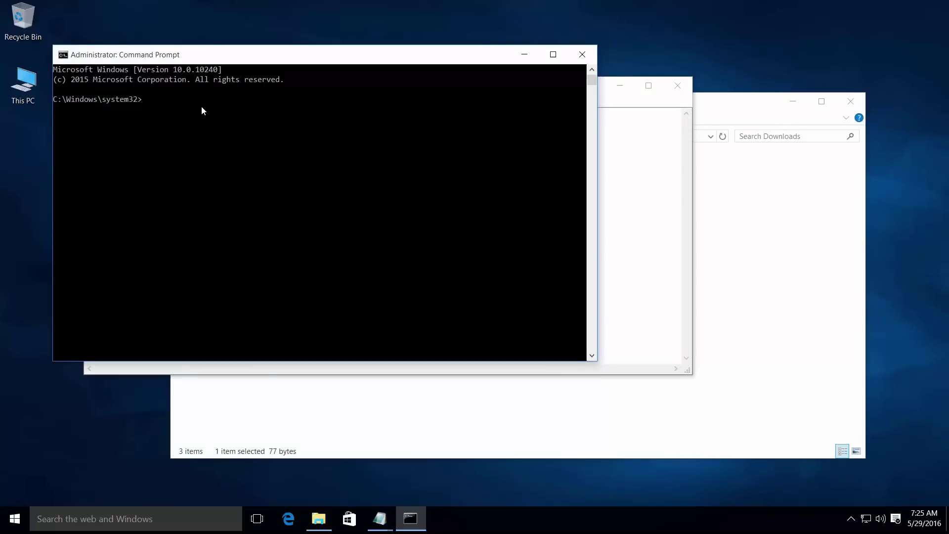
- Paste and run the Dism NetFX3 command, minimizing Notepad and Downloads to watch progress
right_click(180, 110)
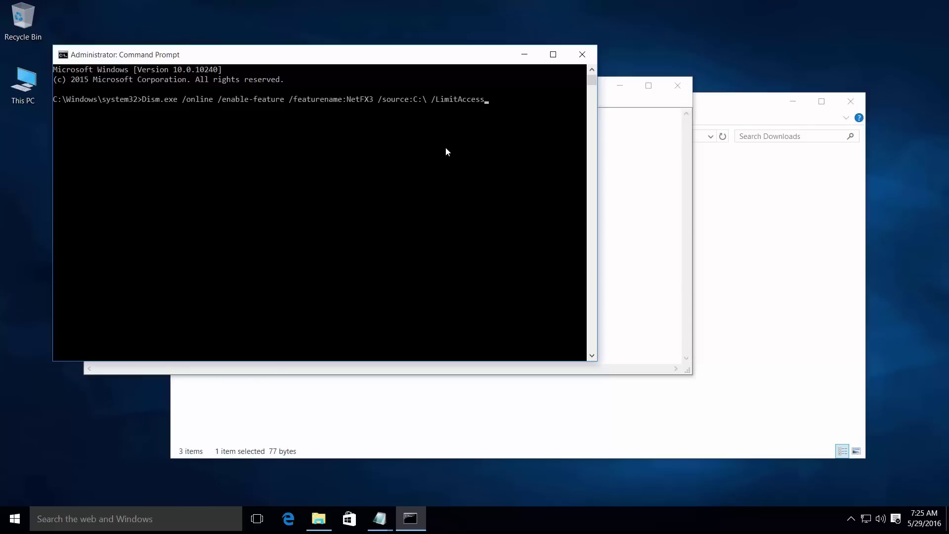
key("Return")
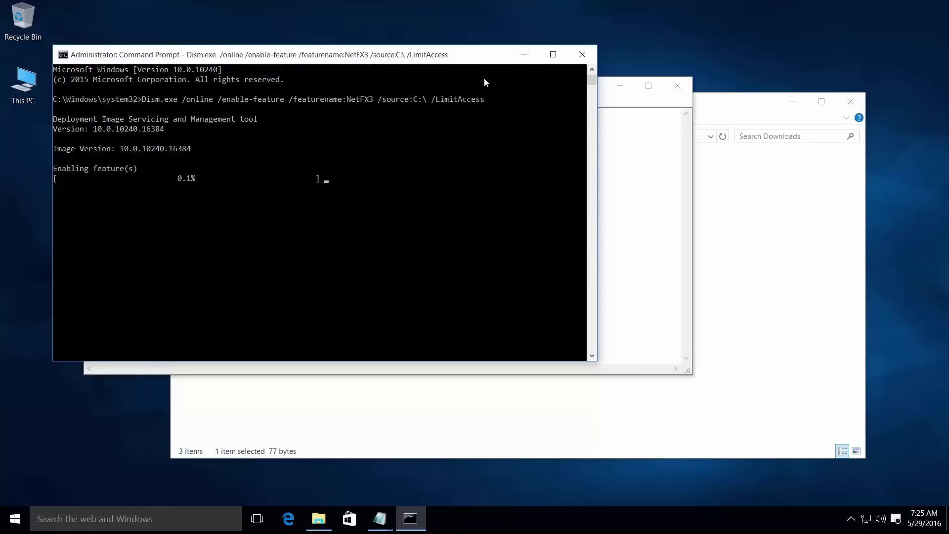
left_click(637, 197)
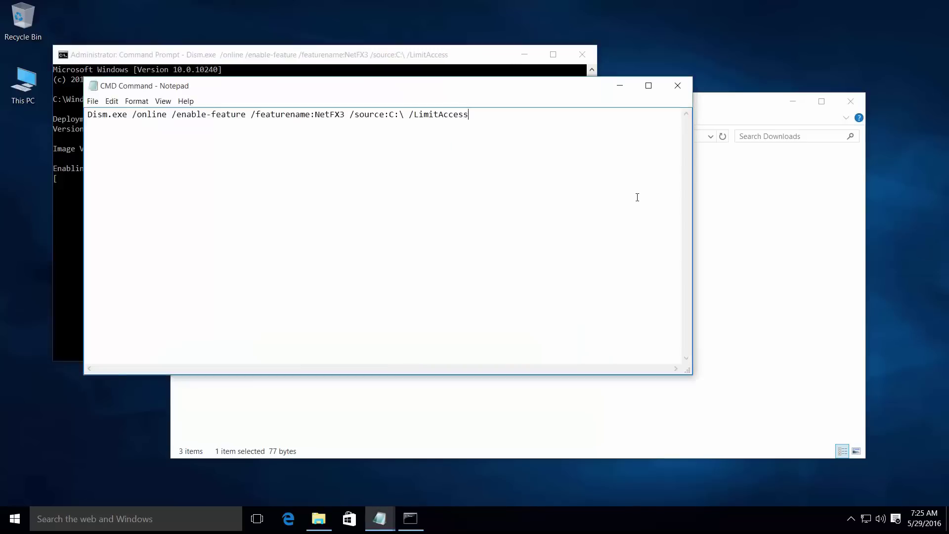
left_click_drag(468, 114, 79, 127)
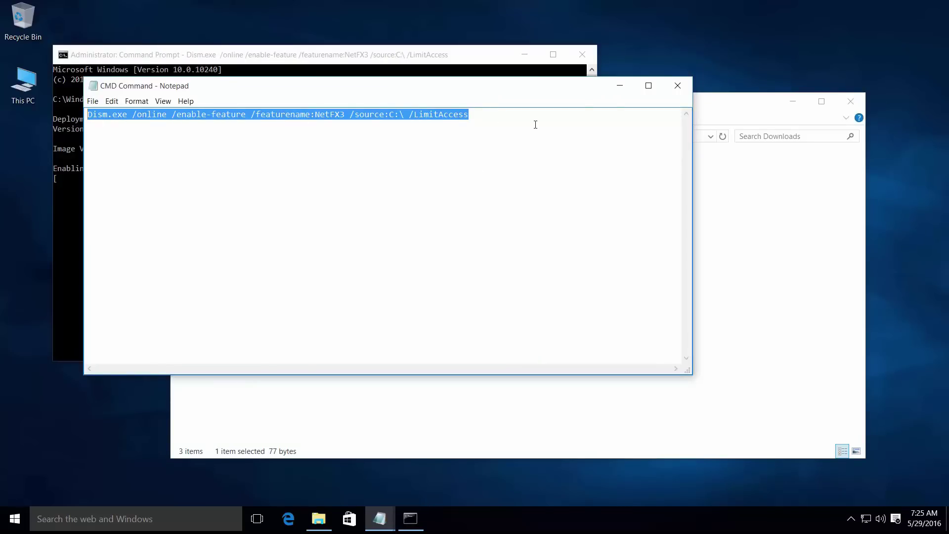
left_click(620, 87)
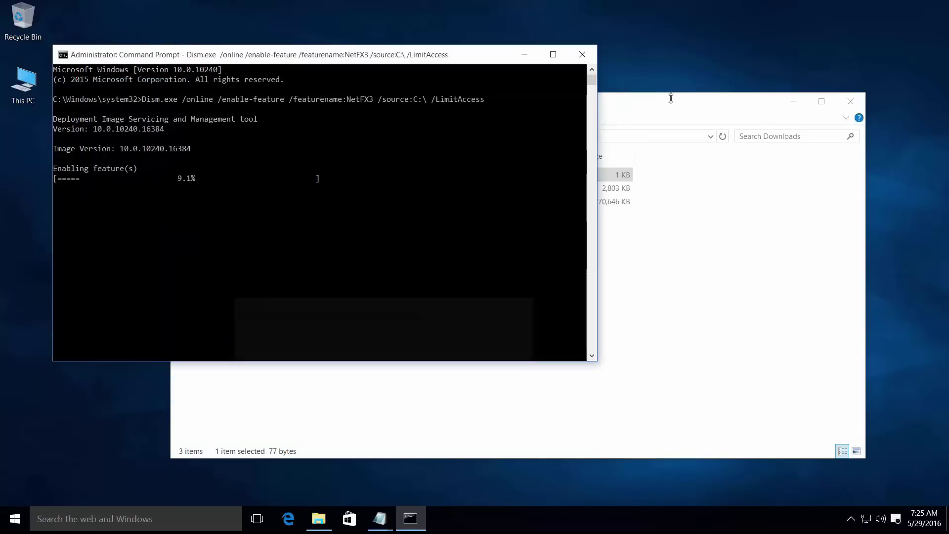
left_click(793, 104)
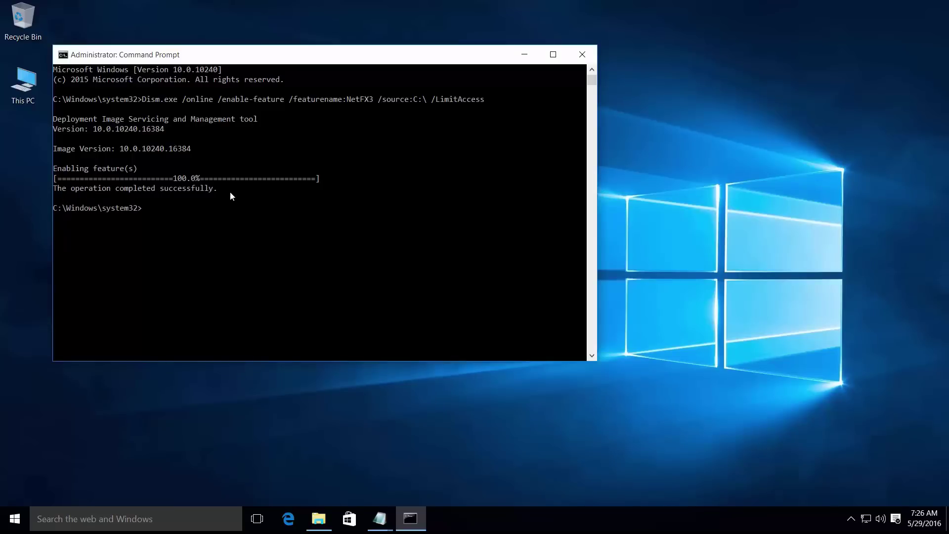
- Enter 'exit' to close the Command Prompt after DISM reaches 100%
type("ex")
key("BackSpace")
type("xit")
key("Return")
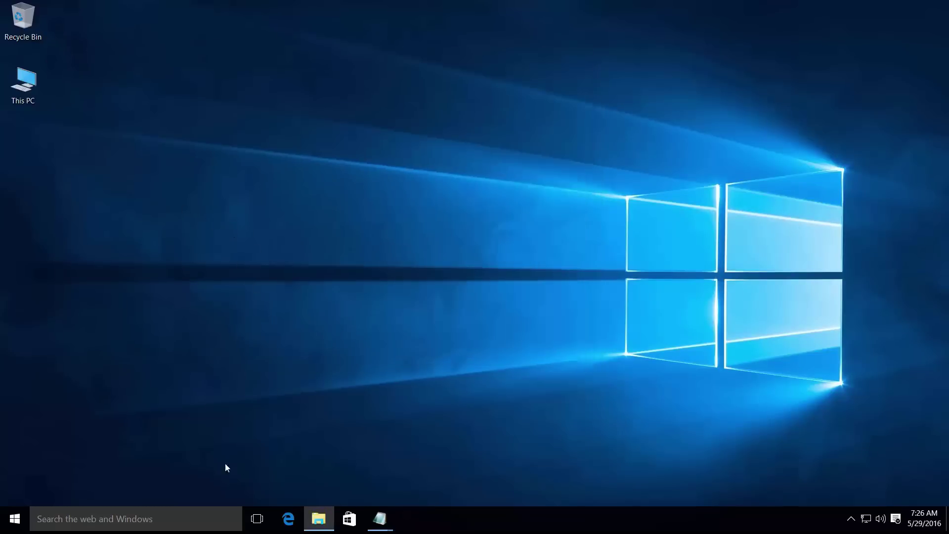
- Run dotNetFx35setup from Downloads with administrator approval, then close File Explorer
left_click(318, 517)
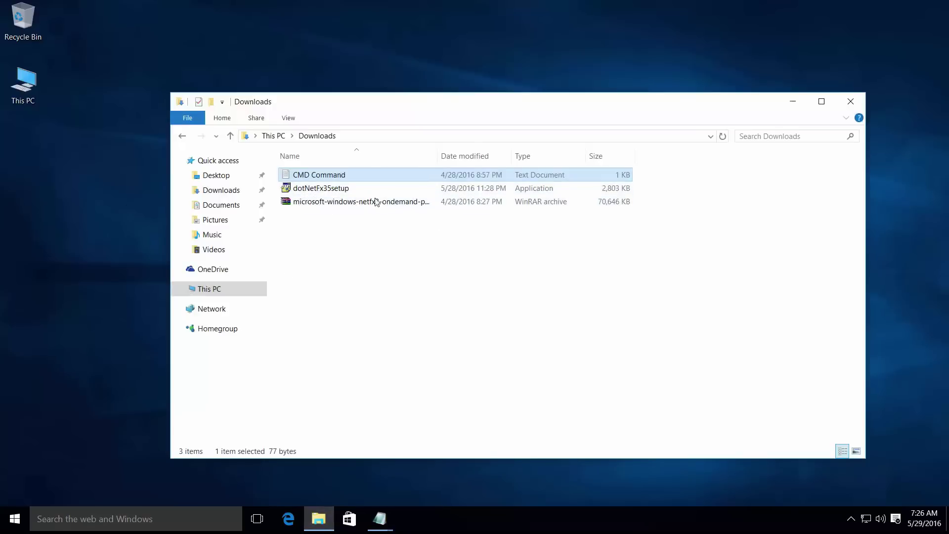
double_click(327, 187)
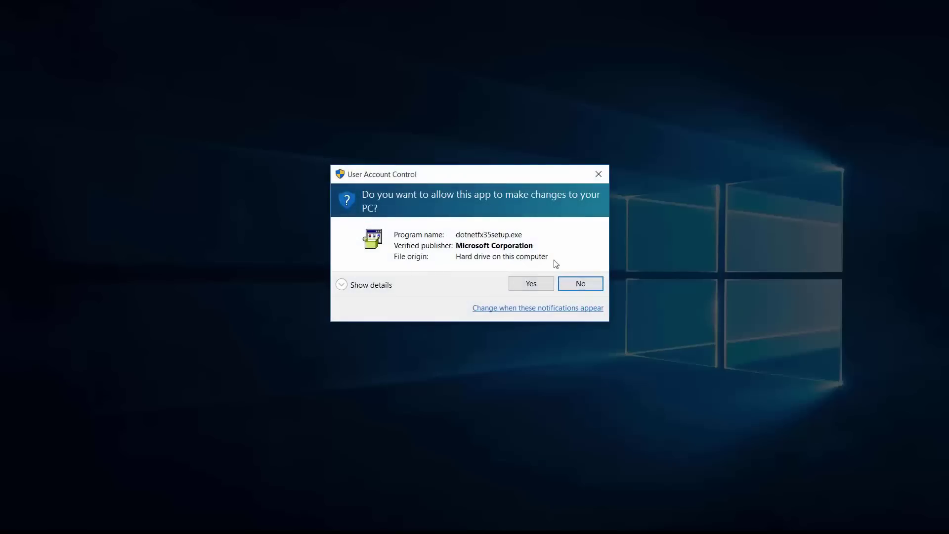
left_click(531, 283)
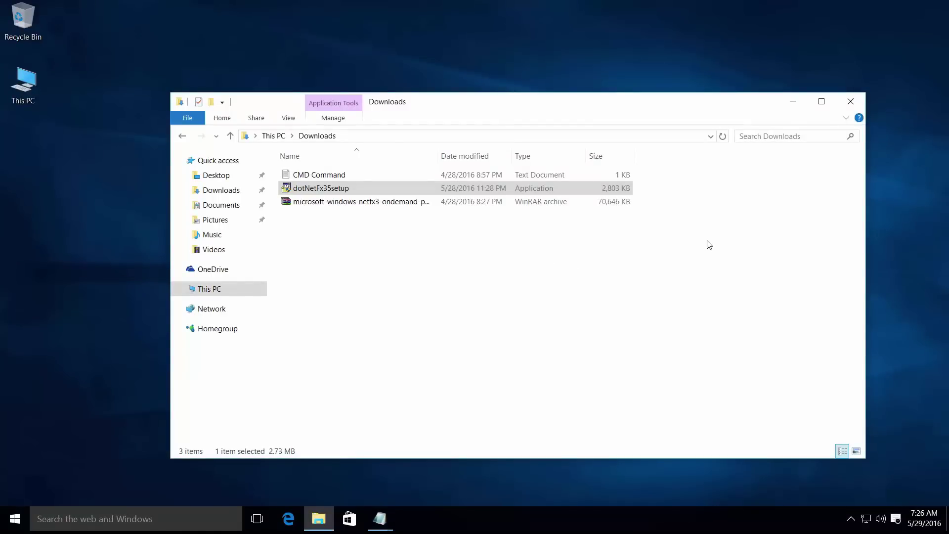
left_click(850, 101)
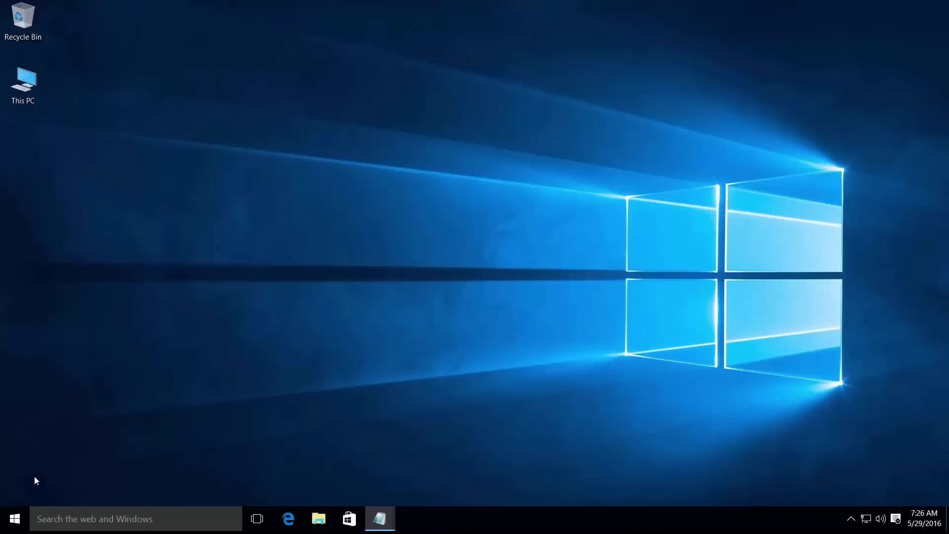
- Open Control Panel from the Start context menu and go to Programs and Features
right_click(15, 518)
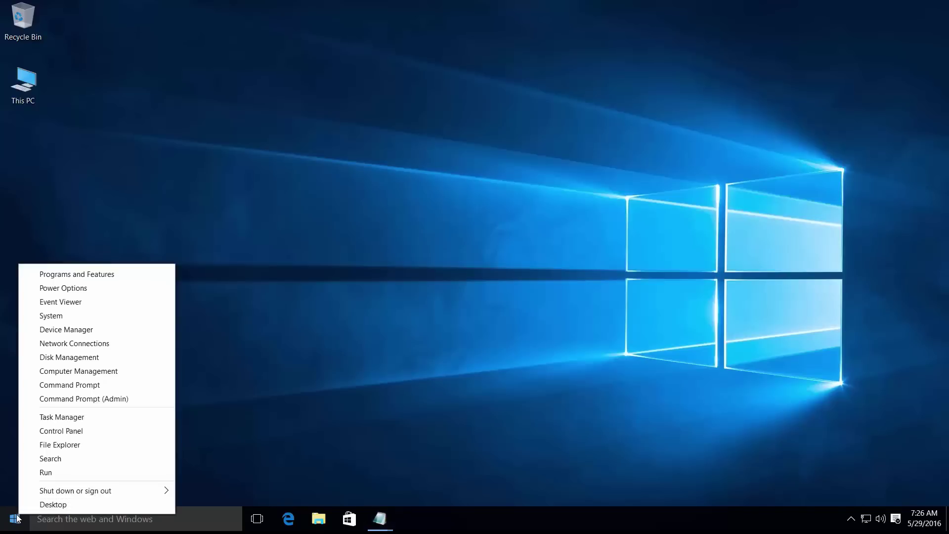
left_click(77, 432)
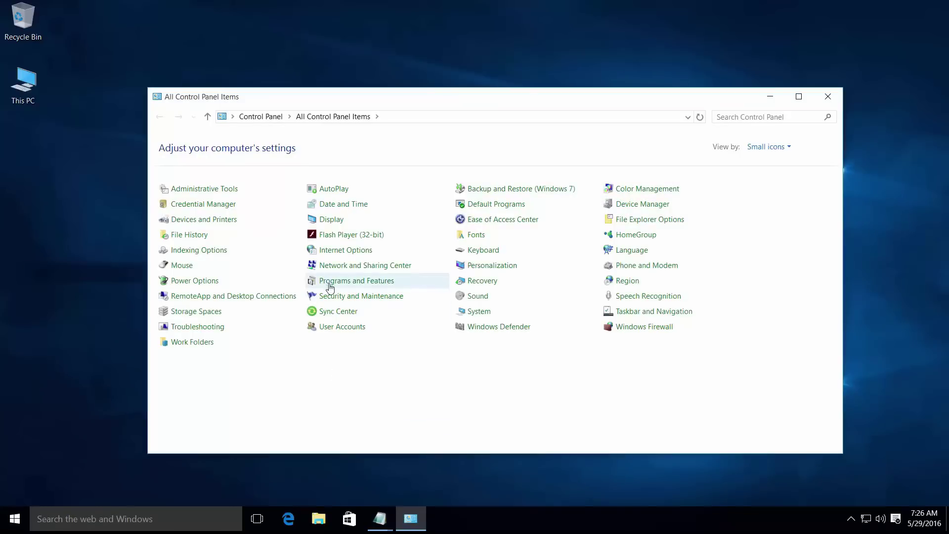
left_click(341, 282)
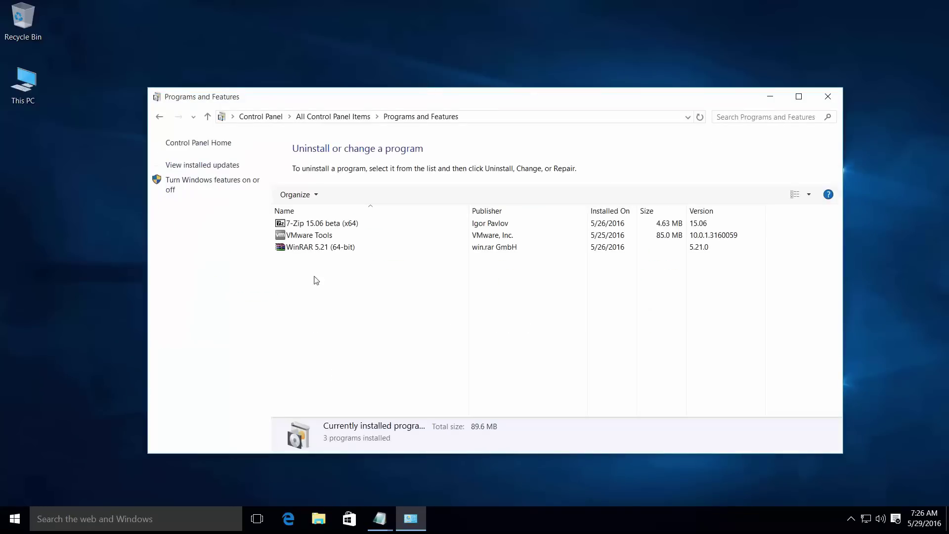
- Enable .NET Framework 3.5 with WCF HTTP and Non-HTTP Activation, skip restarting, and close Control Panel
left_click(213, 186)
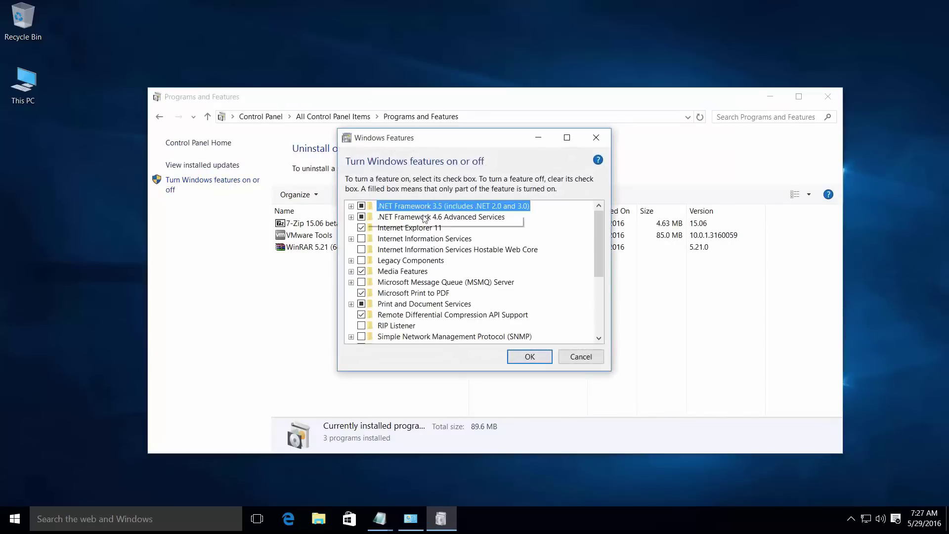
left_click(351, 206)
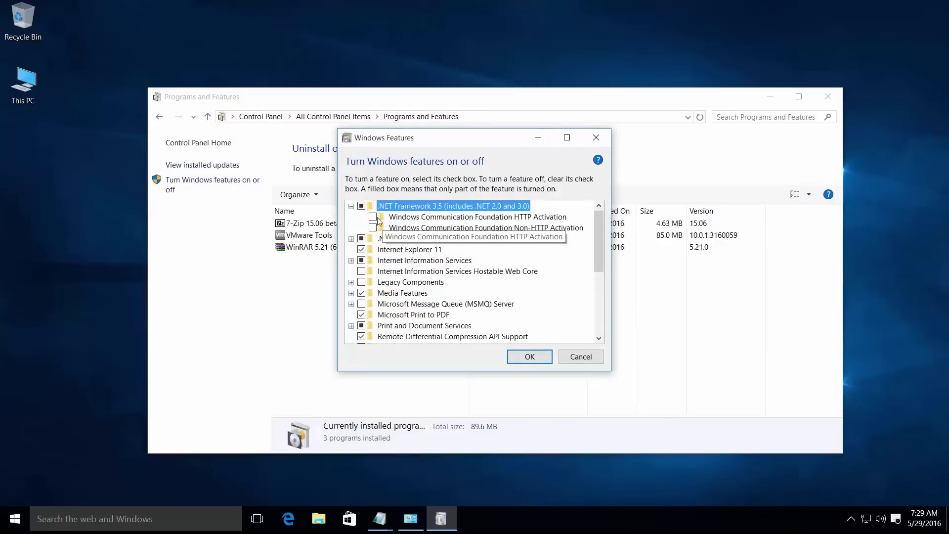
left_click(373, 217)
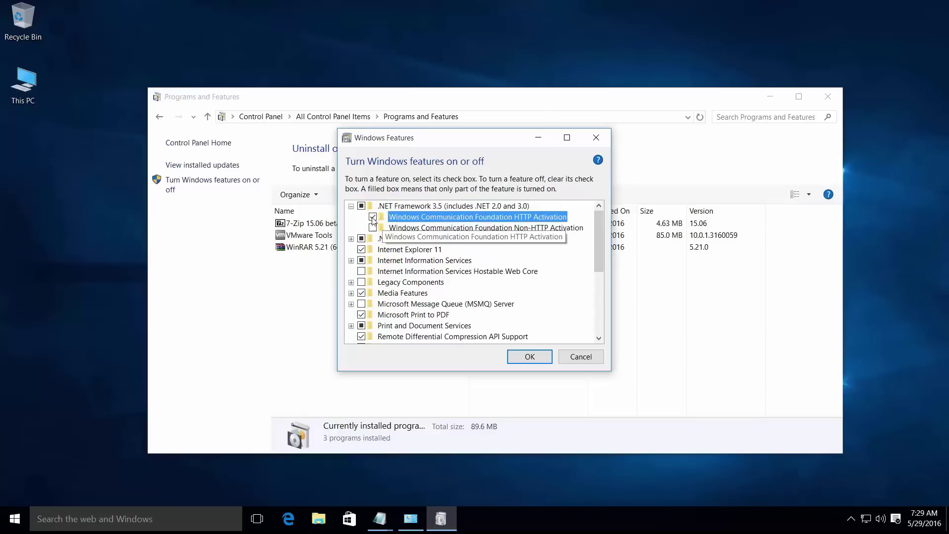
left_click(372, 228)
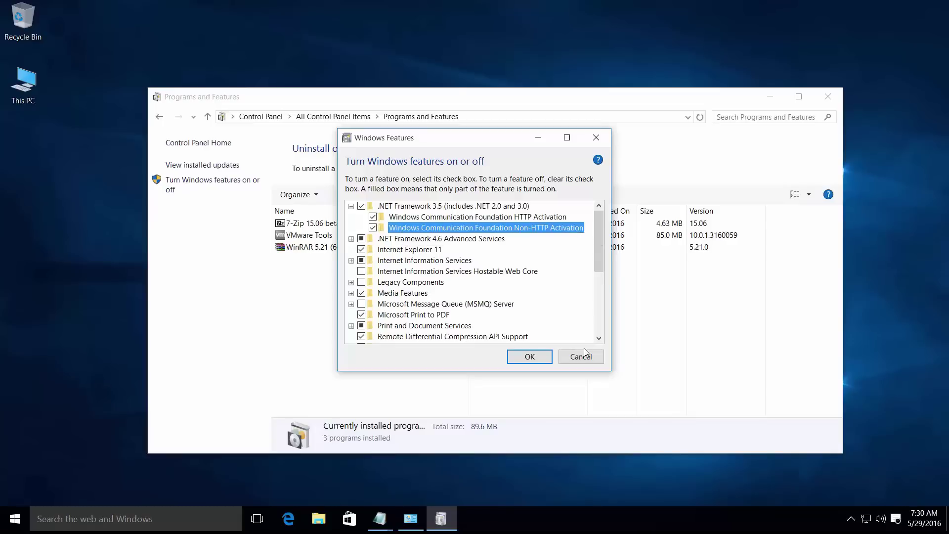
left_click(537, 357)
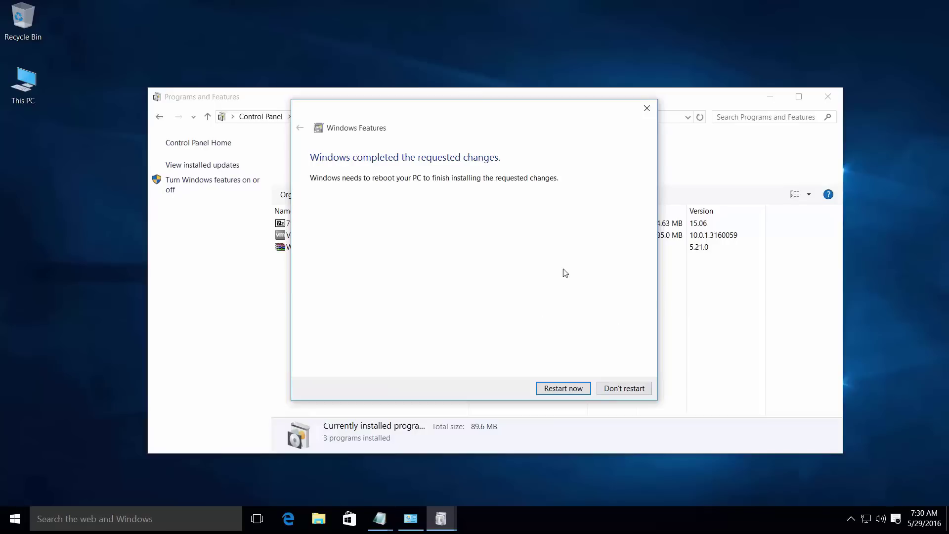
left_click(624, 393)
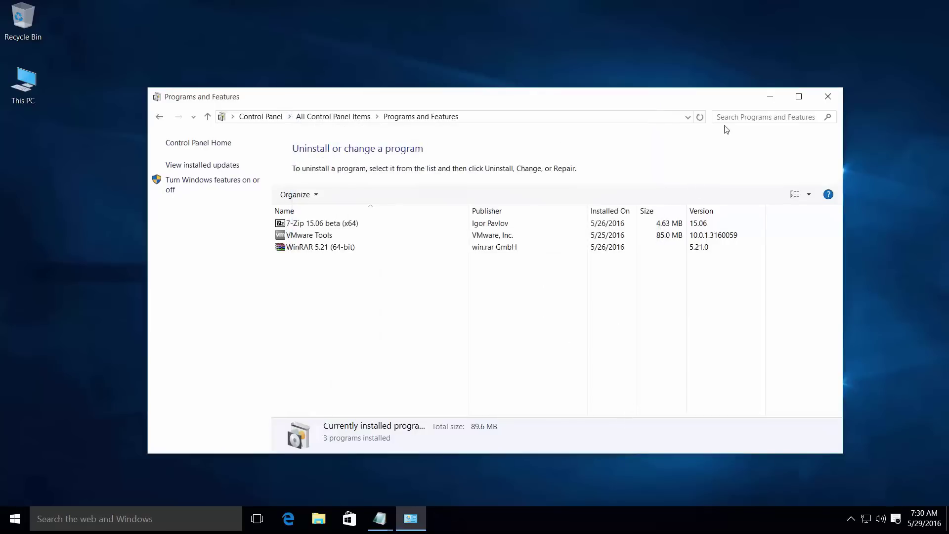
left_click(826, 98)
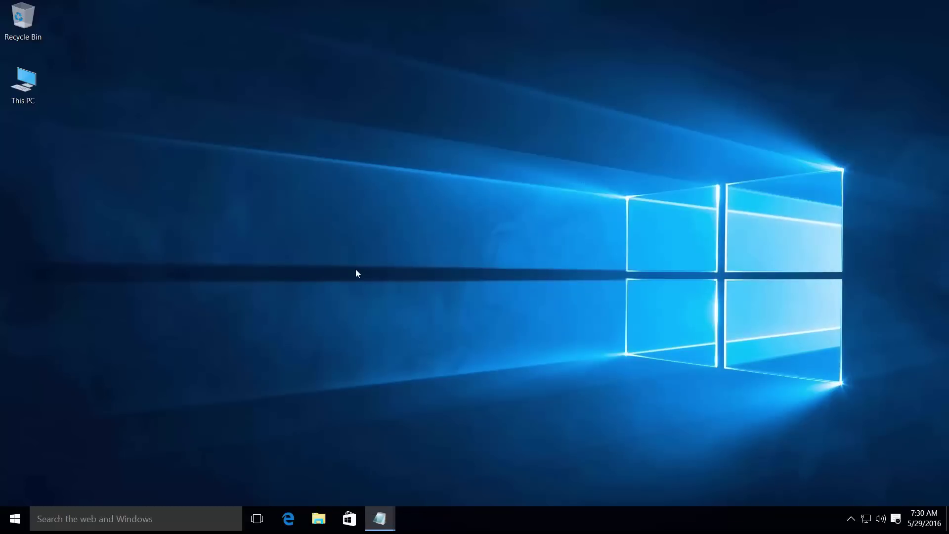